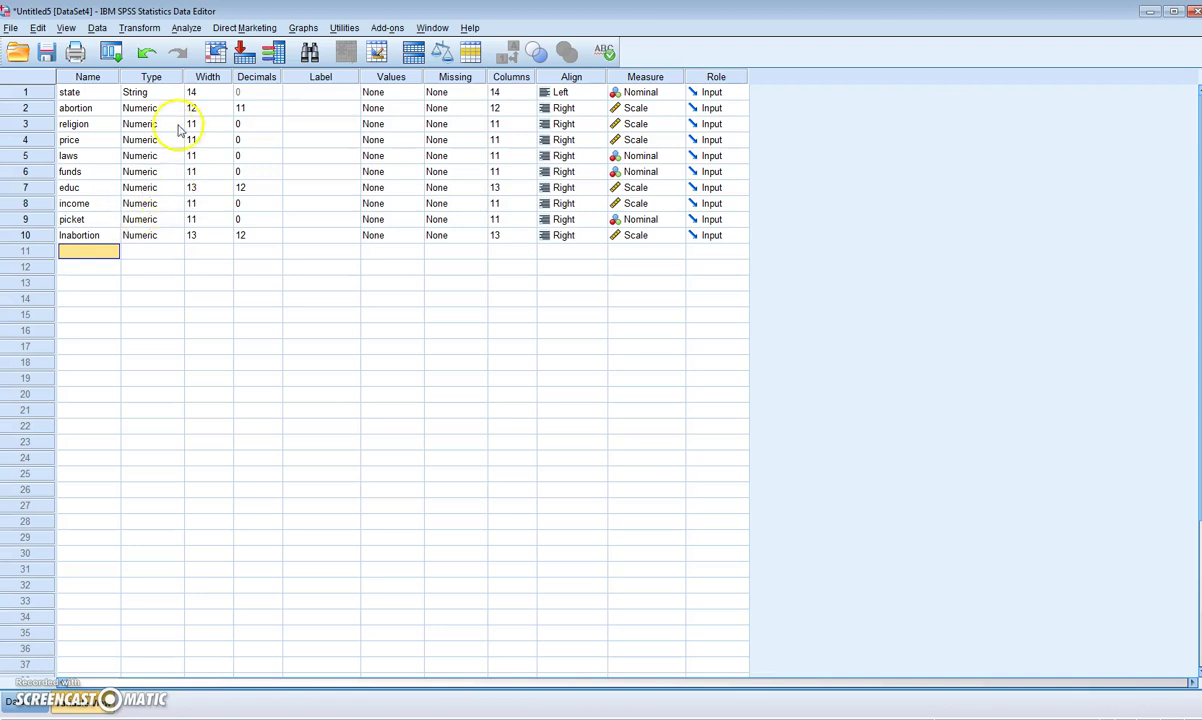
Step: Open a linear regression with abortion as the dependent variable and check its independent variables, religion through picket
{"action": "left_click", "coordinate": [187, 28]}
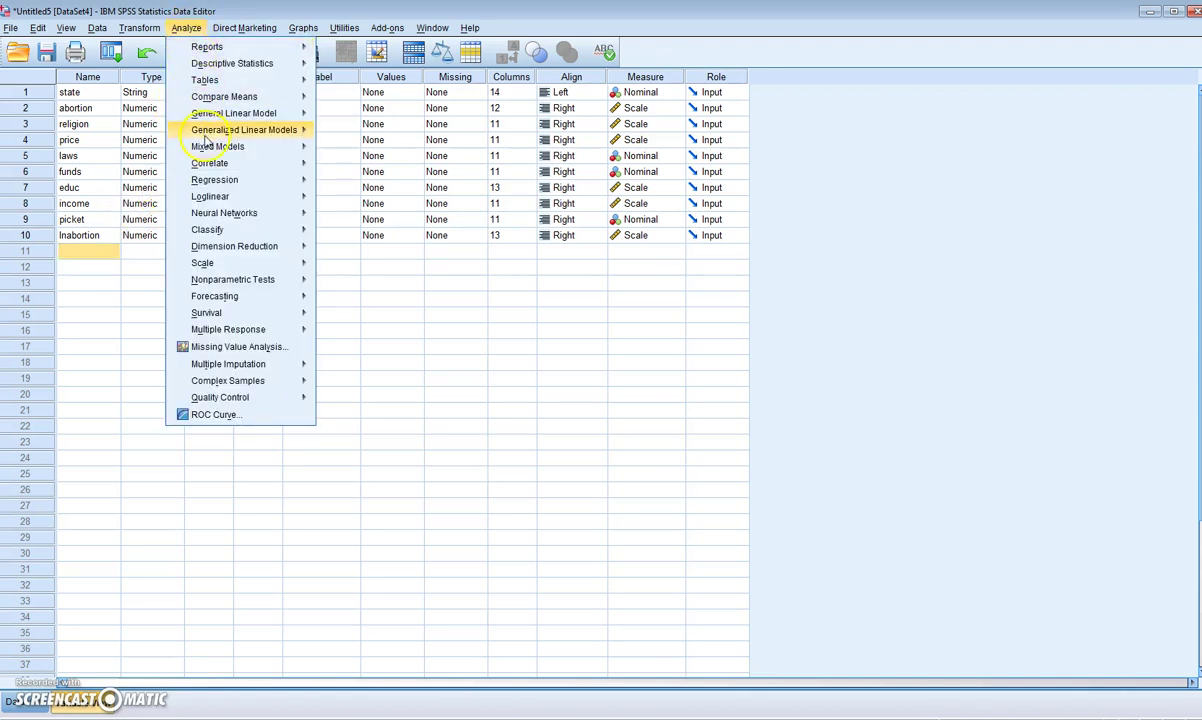
{"action": "mouse_move", "coordinate": [224, 183]}
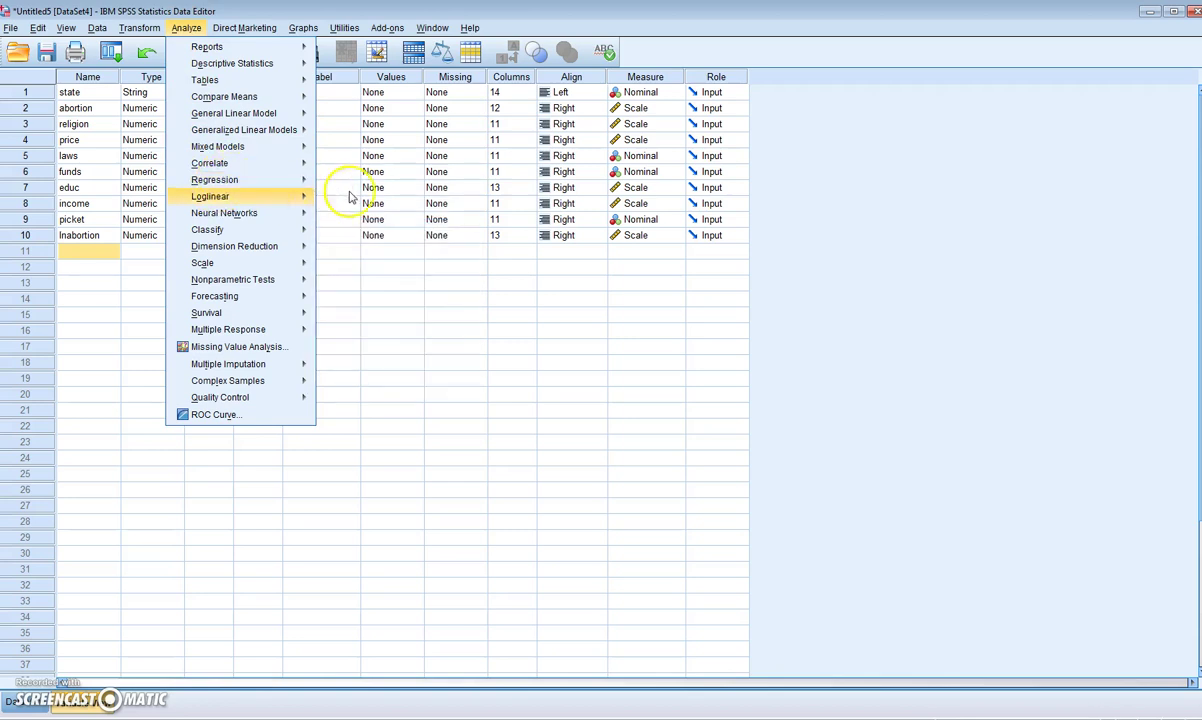
{"action": "mouse_move", "coordinate": [275, 181]}
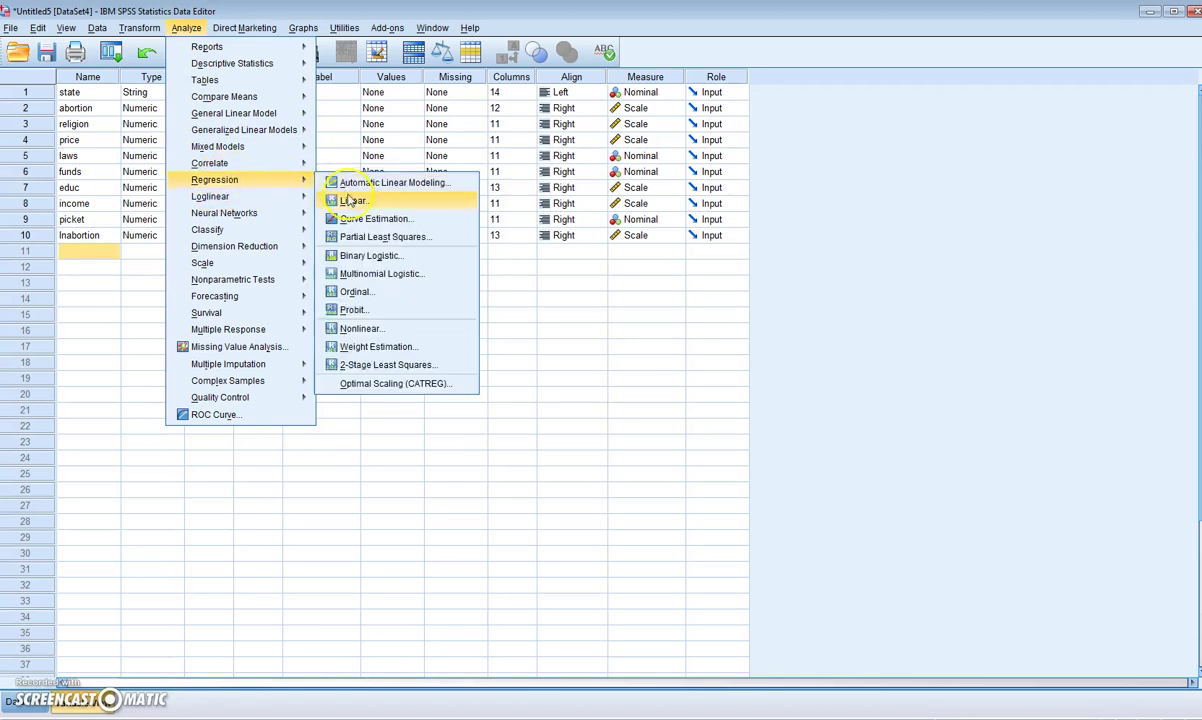
{"action": "left_click", "coordinate": [343, 196]}
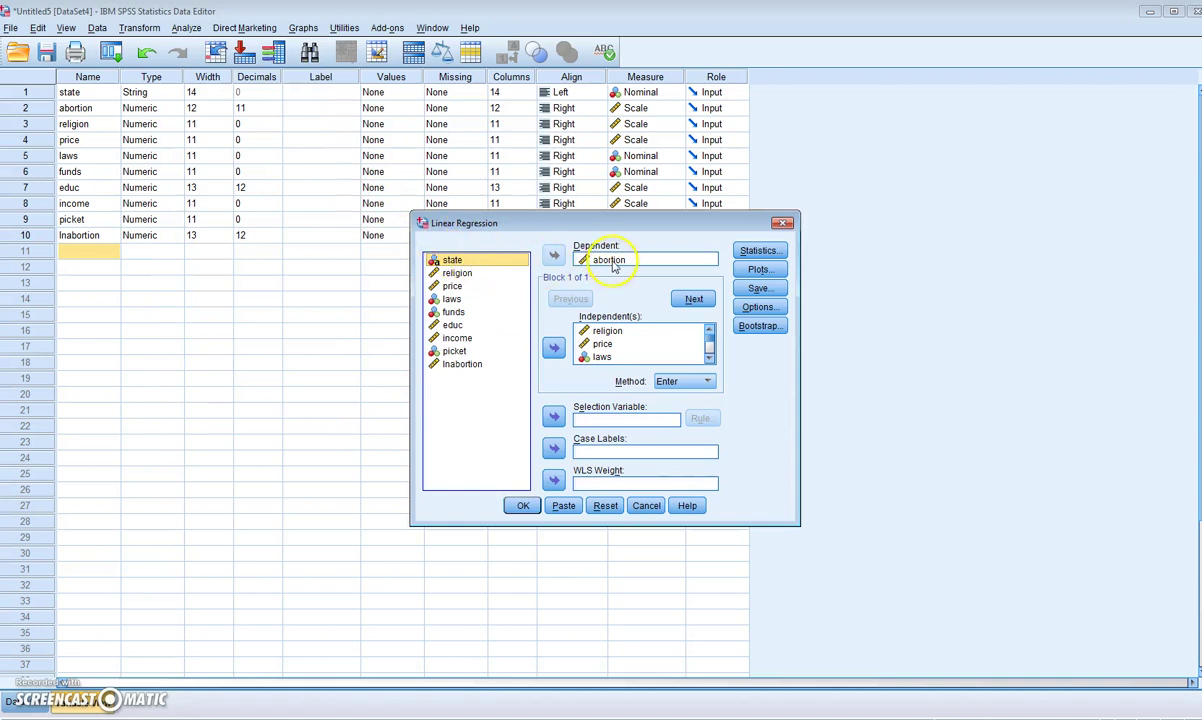
{"action": "scroll", "coordinate": [710, 354], "scroll_direction": "down", "scroll_amount": 2}
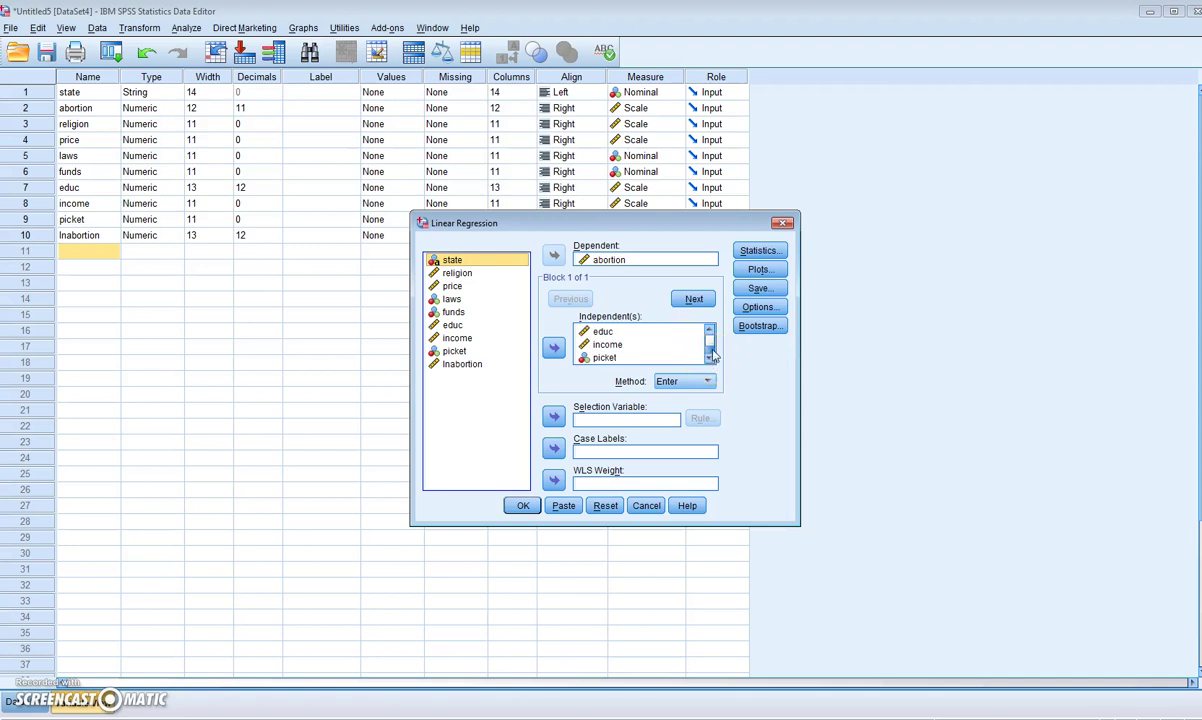
{"action": "scroll", "coordinate": [709, 348], "scroll_direction": "up", "scroll_amount": 2}
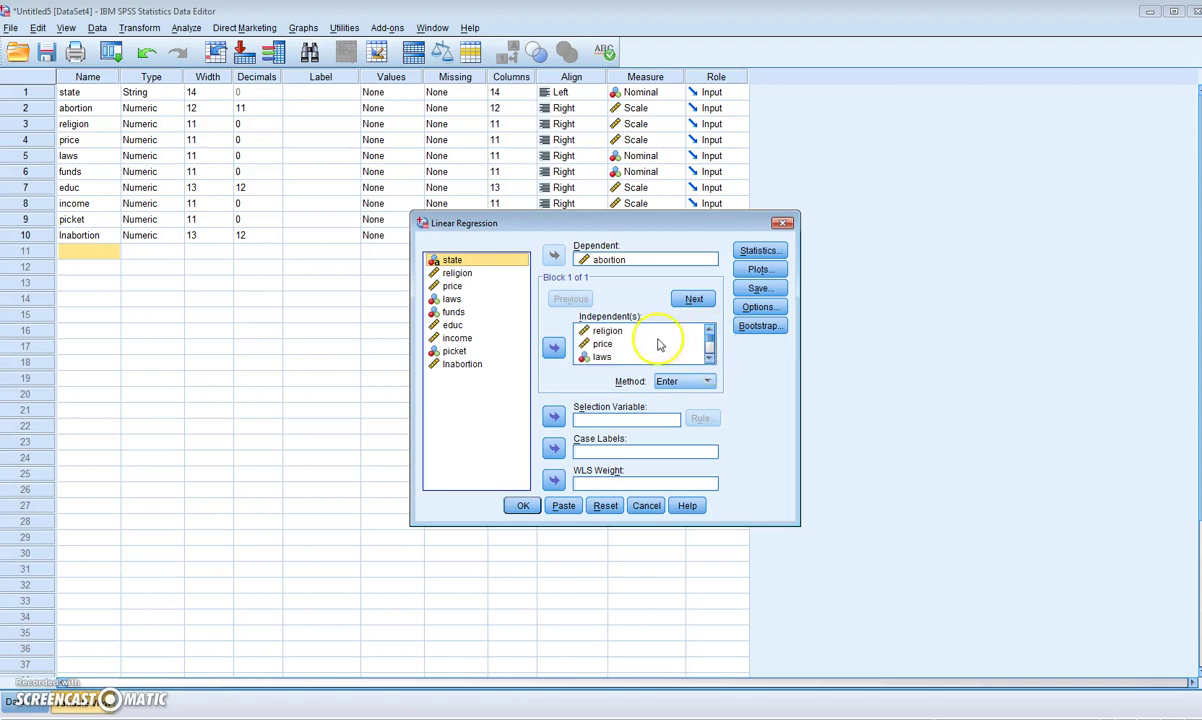
{"action": "left_click", "coordinate": [628, 361]}
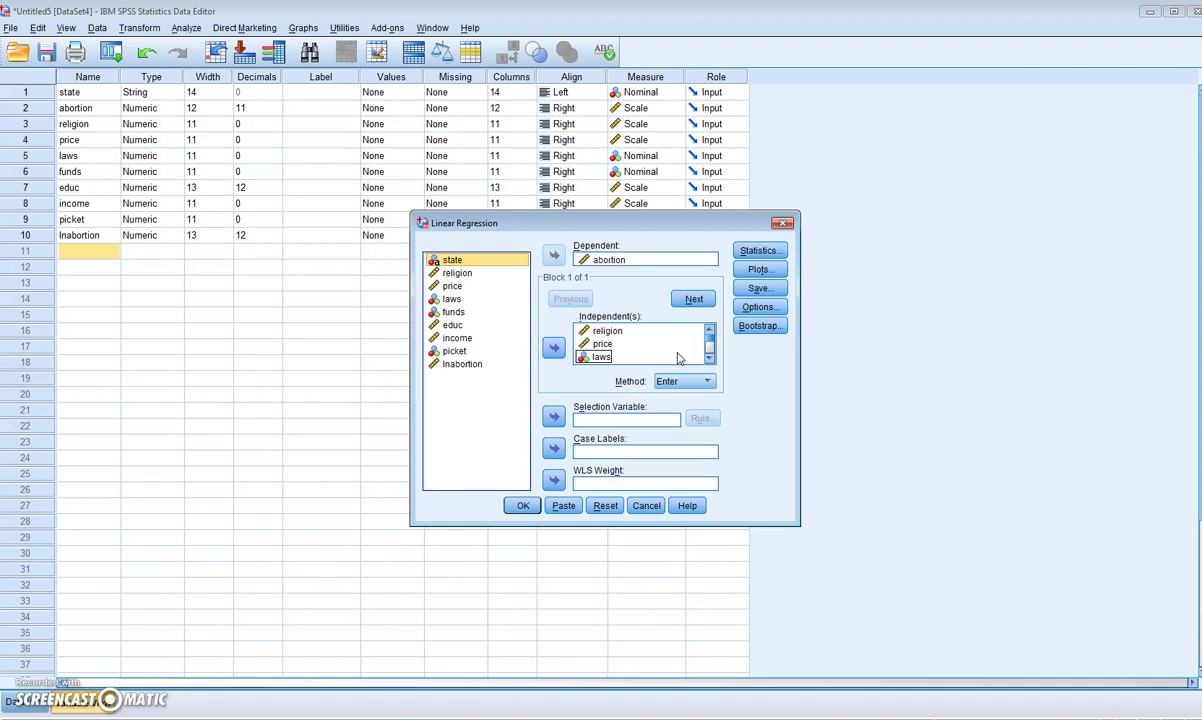
{"action": "left_click", "coordinate": [676, 346]}
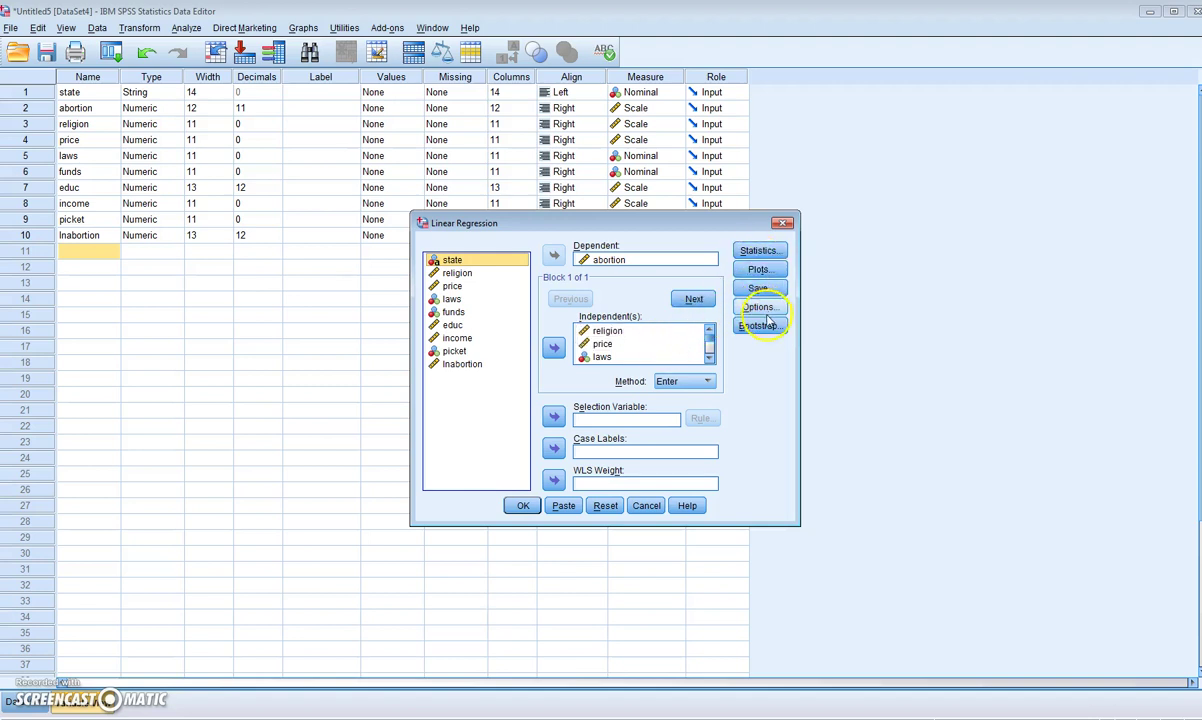
Step: Review the regression's statistics settings and its stepping-criteria and missing-value options
{"action": "left_click", "coordinate": [760, 251]}
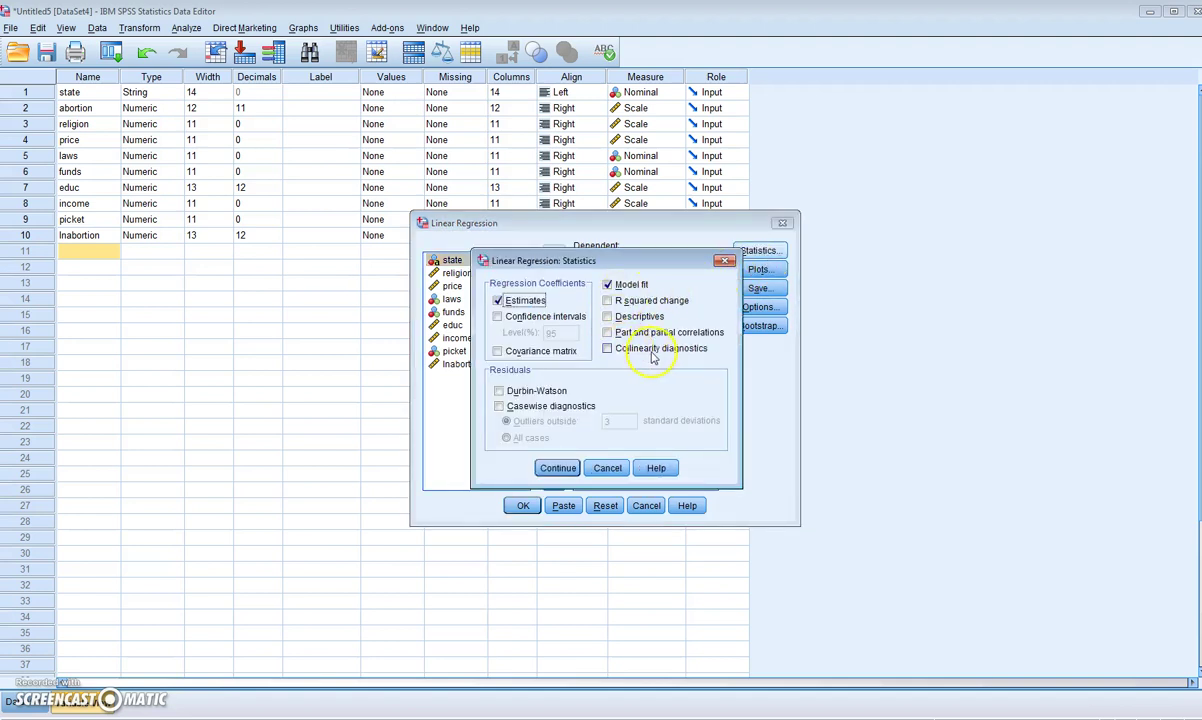
{"action": "left_click", "coordinate": [724, 260]}
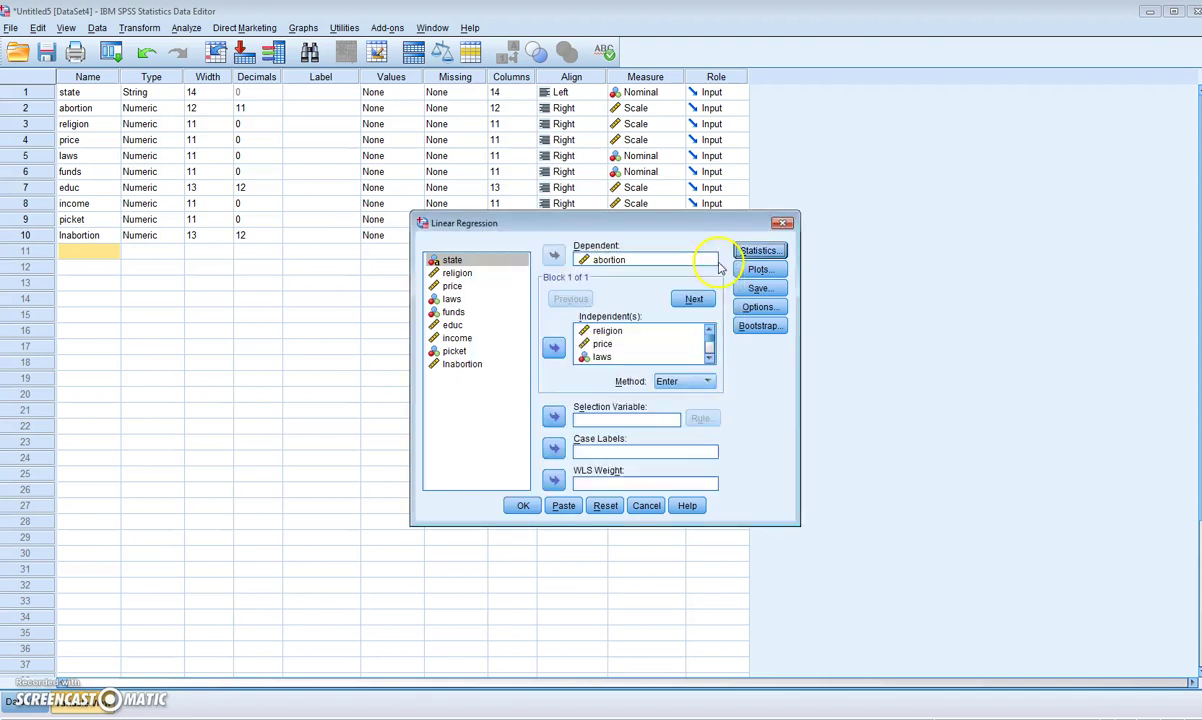
{"action": "left_click", "coordinate": [758, 308]}
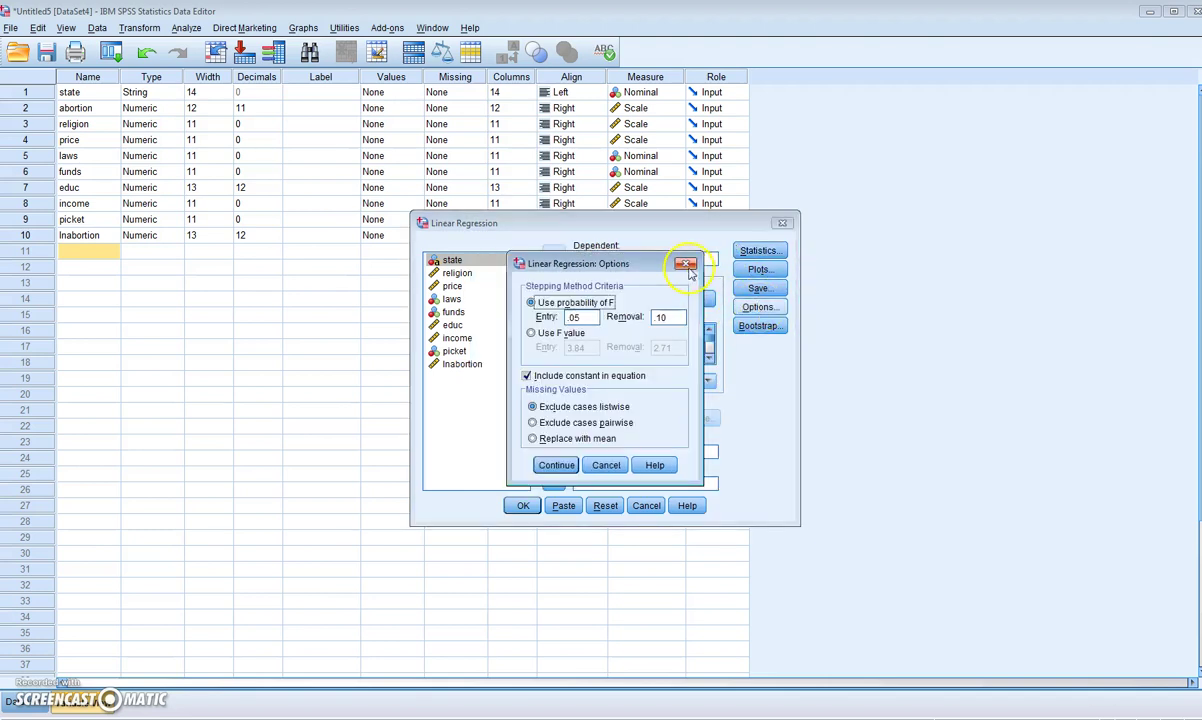
{"action": "left_click", "coordinate": [687, 267]}
Step: Save unstandardized predicted values and unstandardized residuals as new variables, and run the regression
{"action": "left_click", "coordinate": [758, 288]}
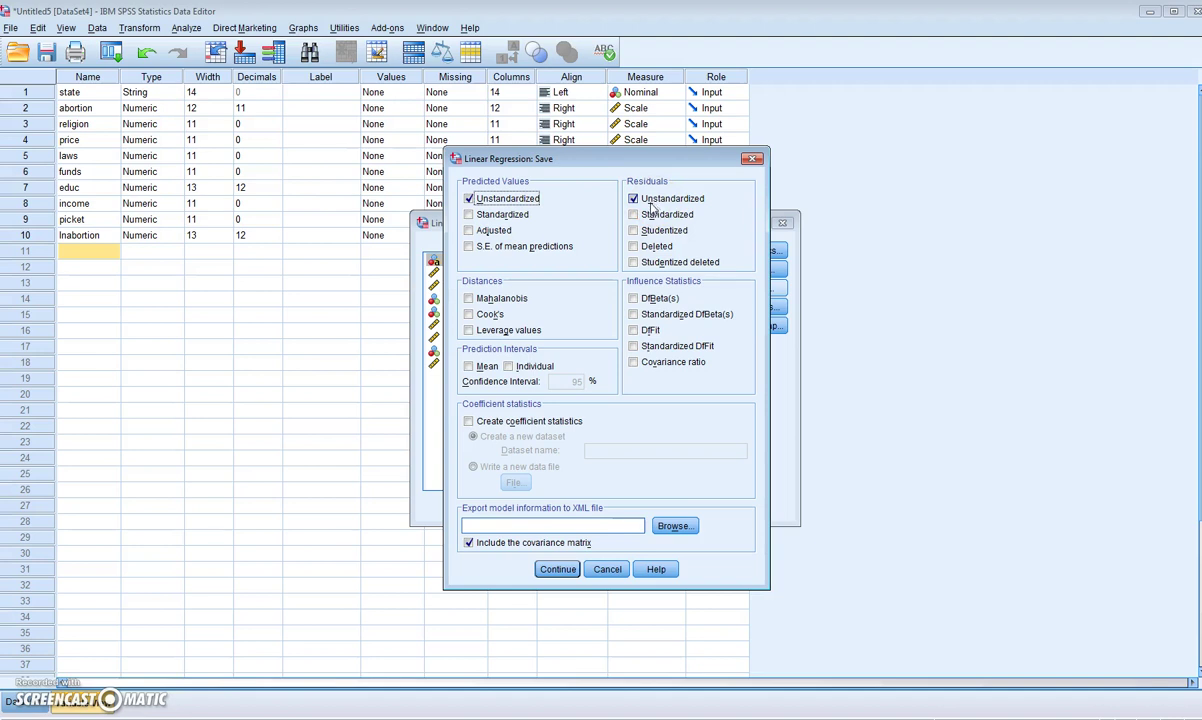
{"action": "left_click", "coordinate": [557, 569]}
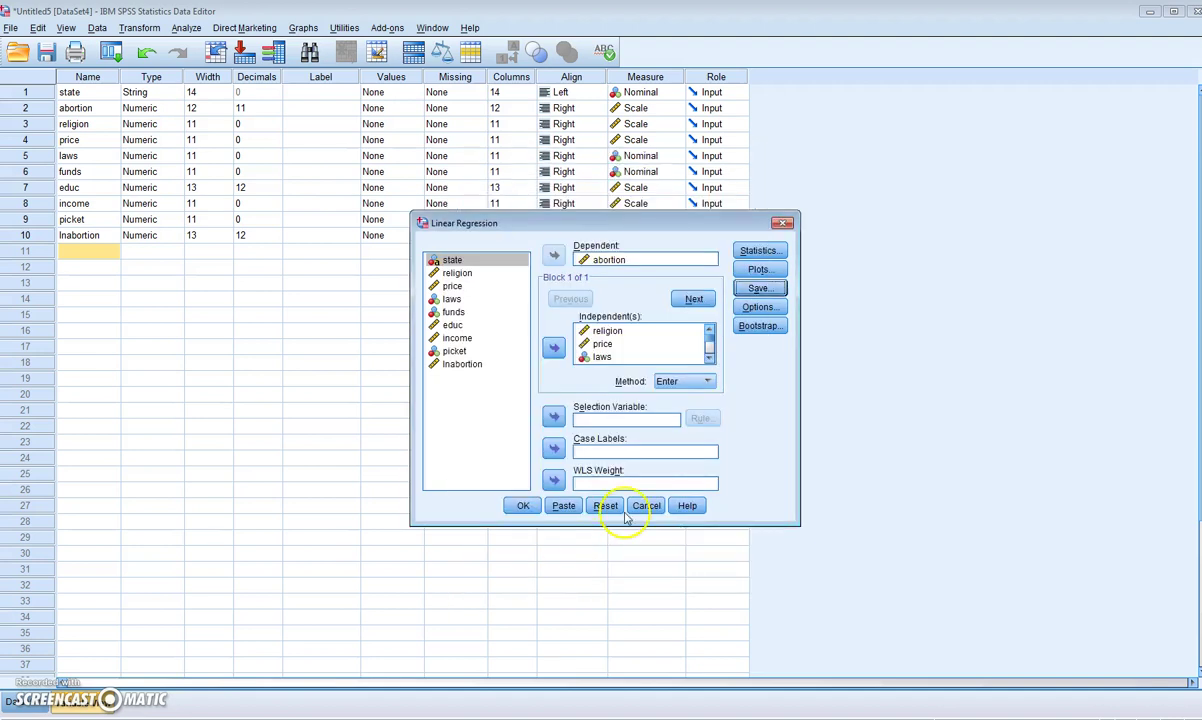
{"action": "left_click", "coordinate": [515, 505]}
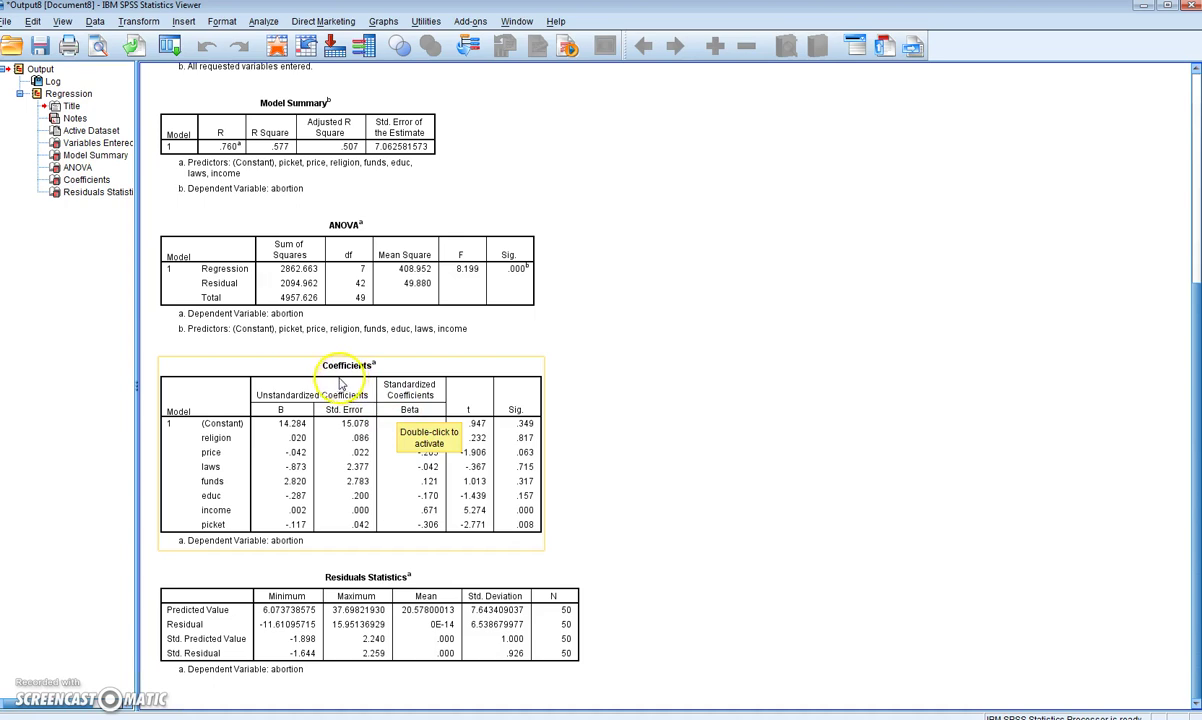
Step: Compute the squared residuals as a new variable RES_12 with the expression RES_1 *RES_1
{"action": "left_click", "coordinate": [140, 22]}
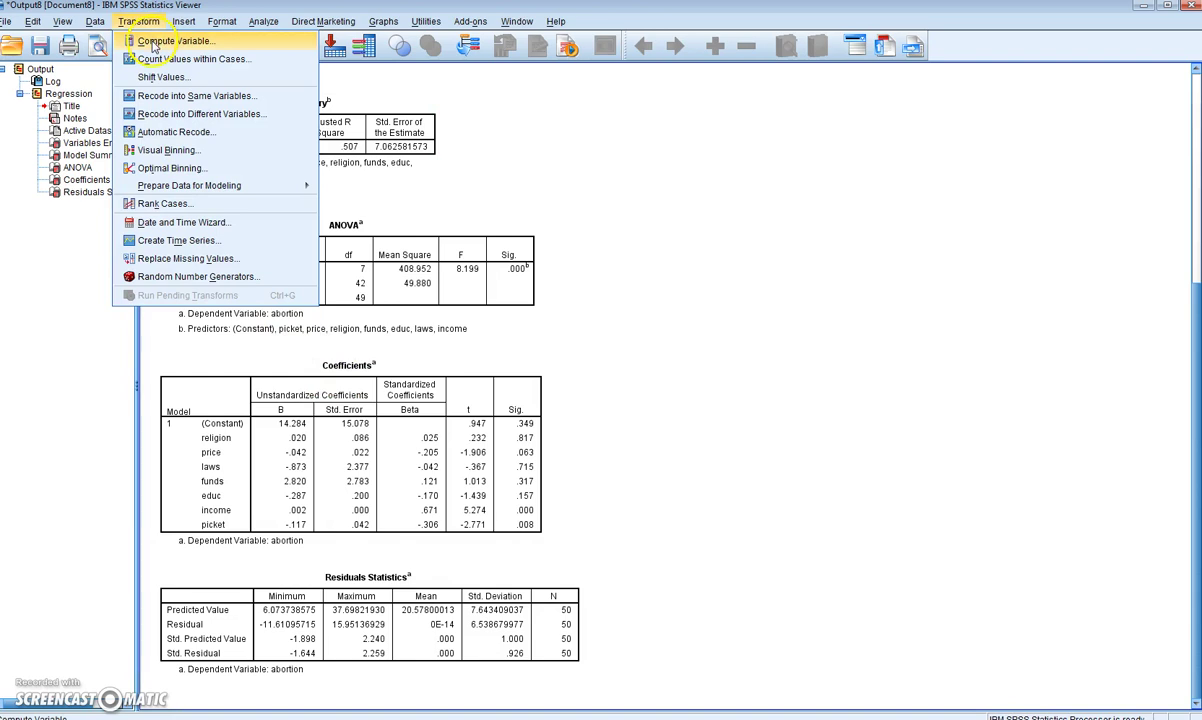
{"action": "left_click", "coordinate": [153, 45]}
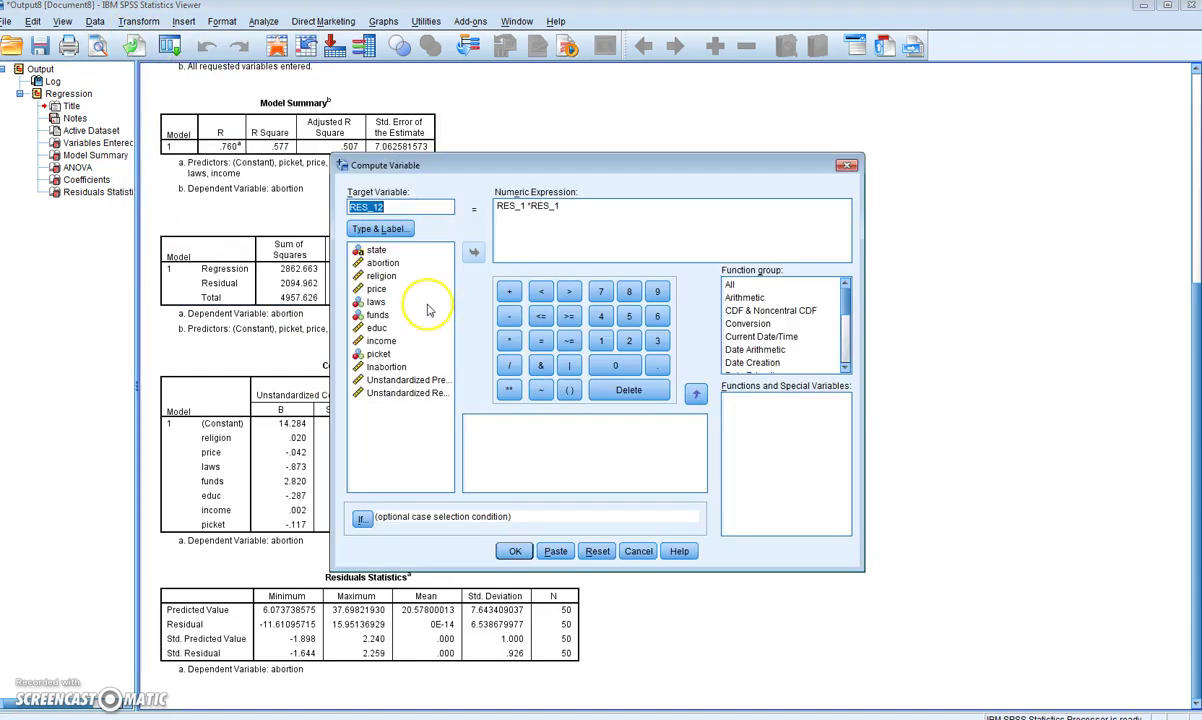
{"action": "left_click", "coordinate": [405, 383]}
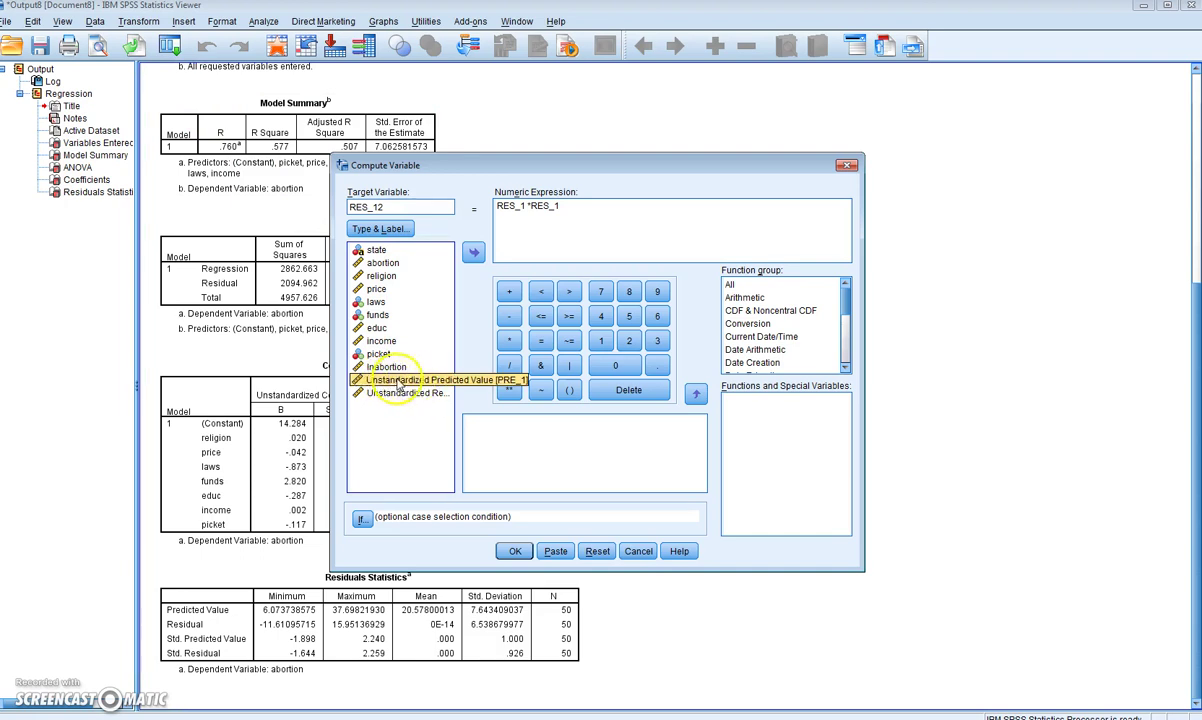
{"action": "left_click", "coordinate": [410, 393]}
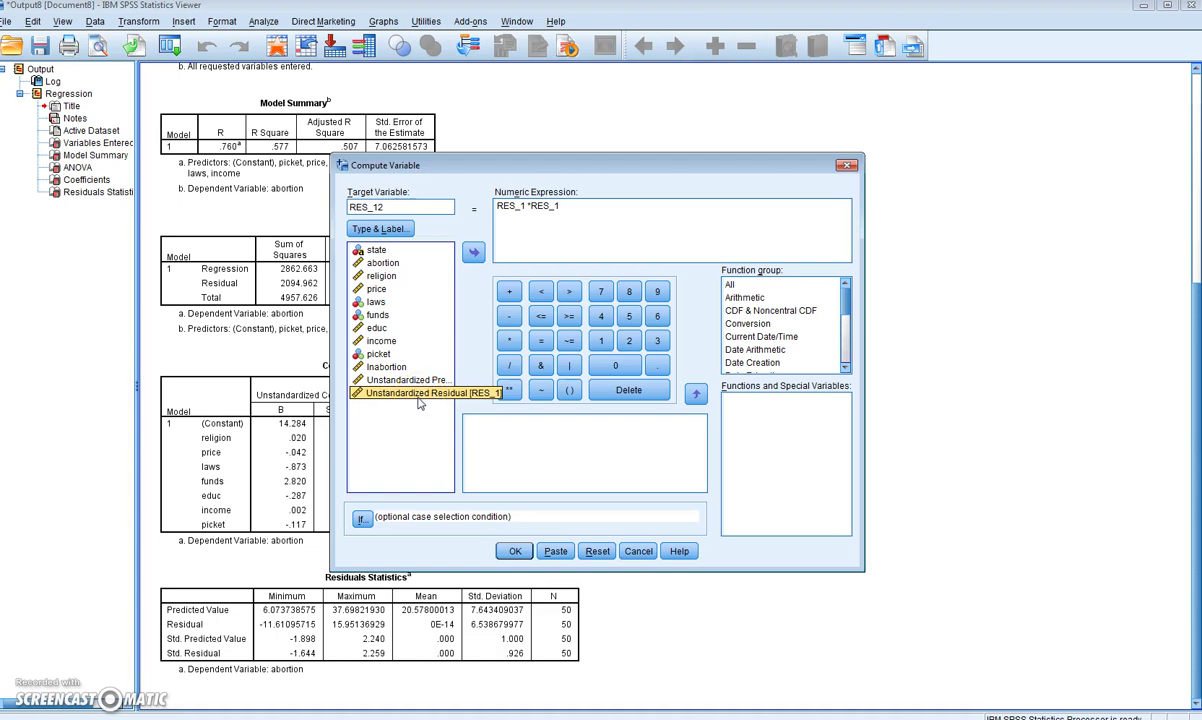
{"action": "left_click", "coordinate": [358, 207]}
{"action": "type", "text": "RES_1"}
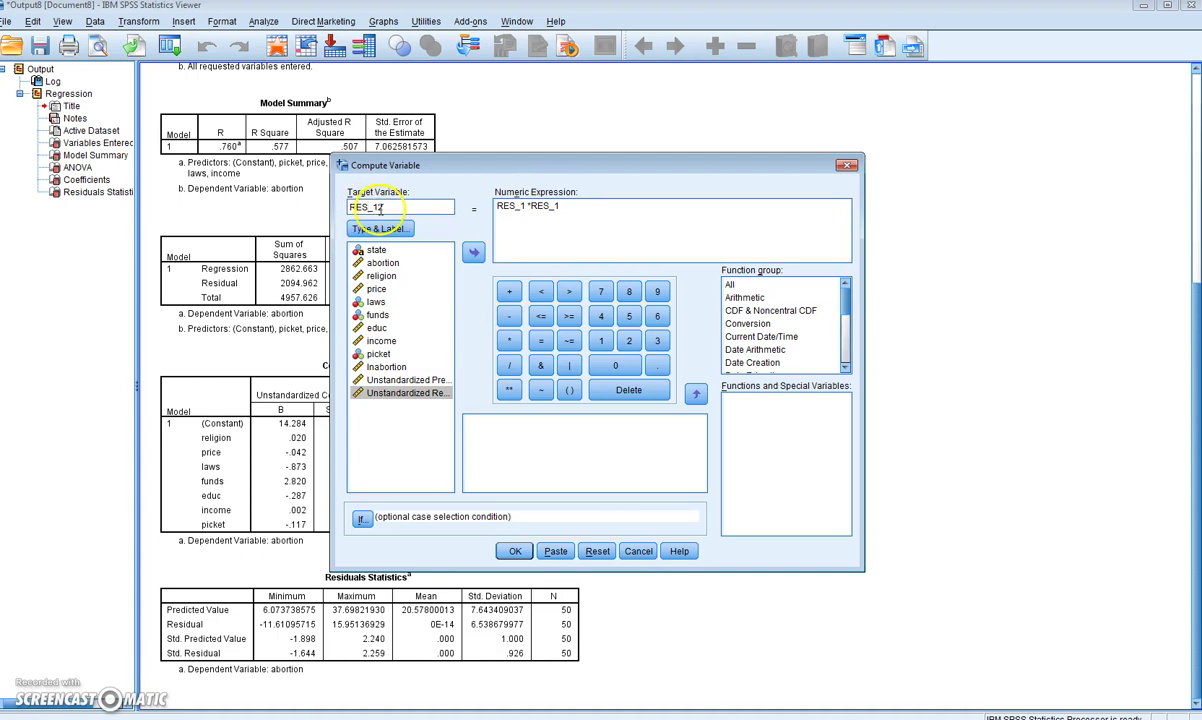
{"action": "type", "text": "2"}
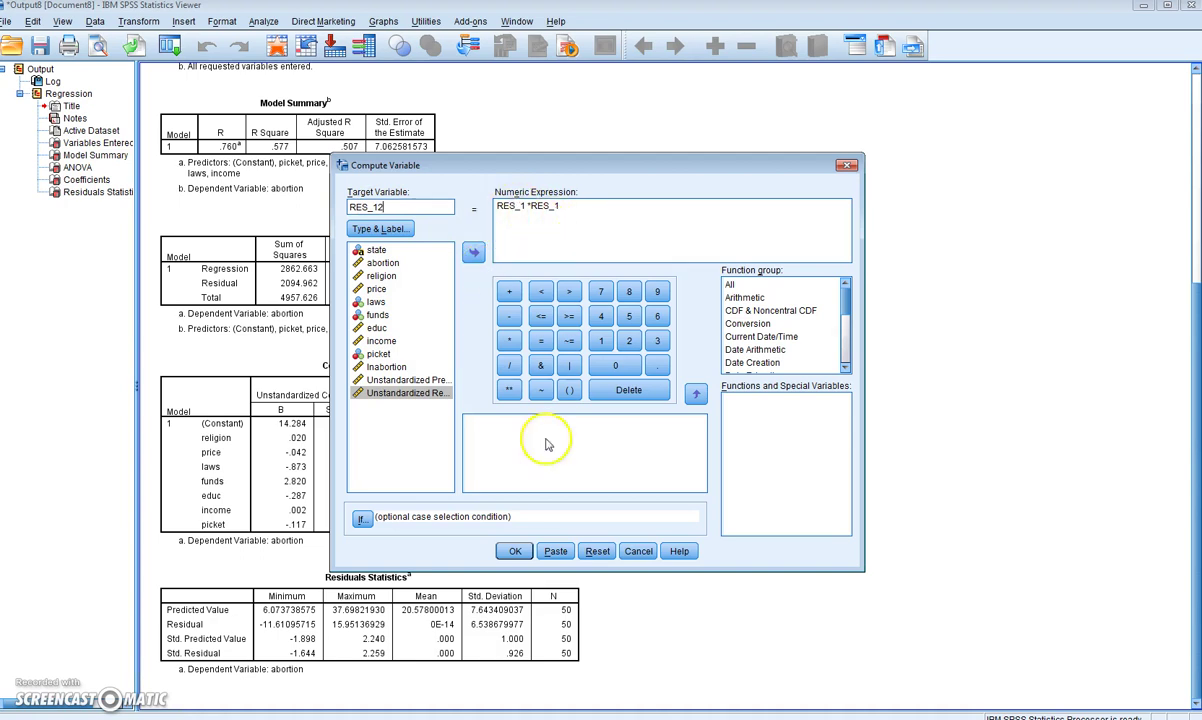
{"action": "left_click", "coordinate": [516, 552]}
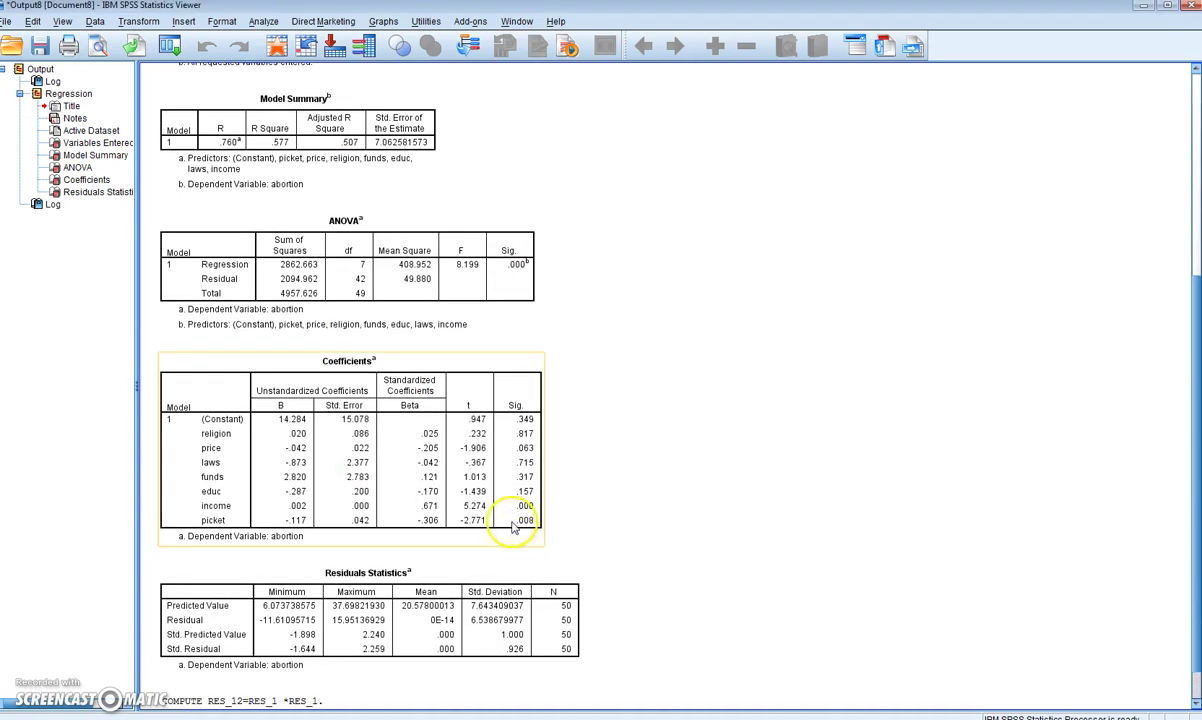
{"action": "left_click", "coordinate": [527, 270]}
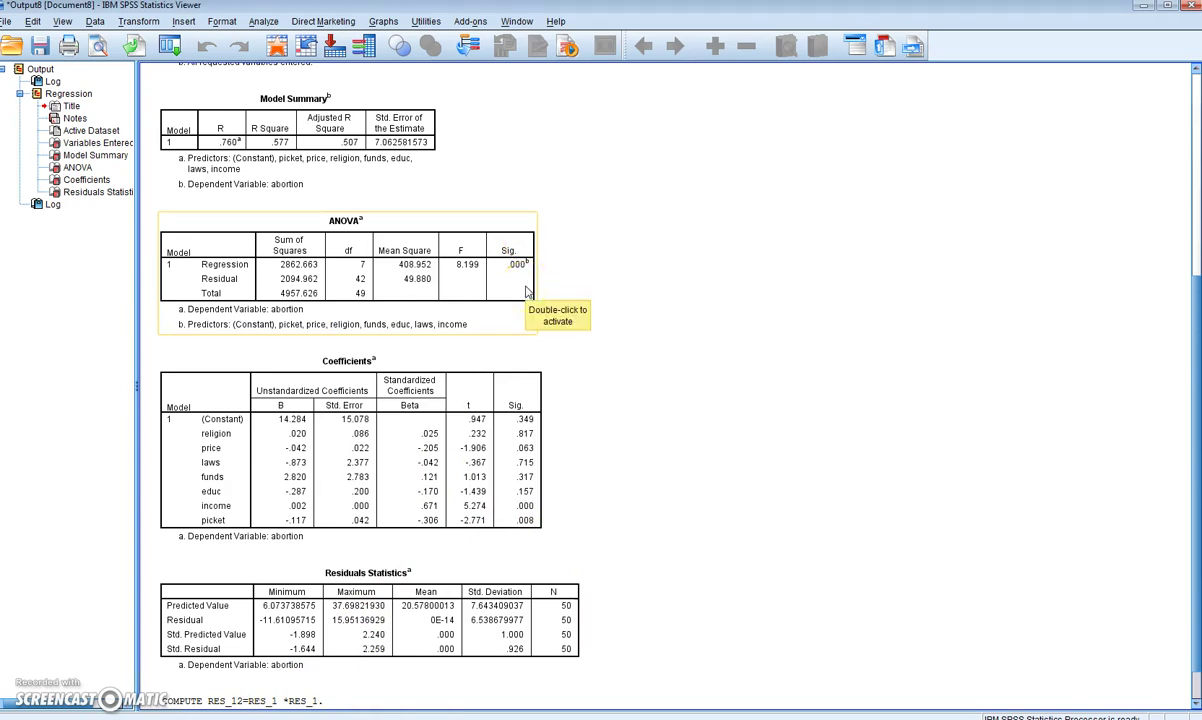
{"action": "left_click", "coordinate": [433, 143]}
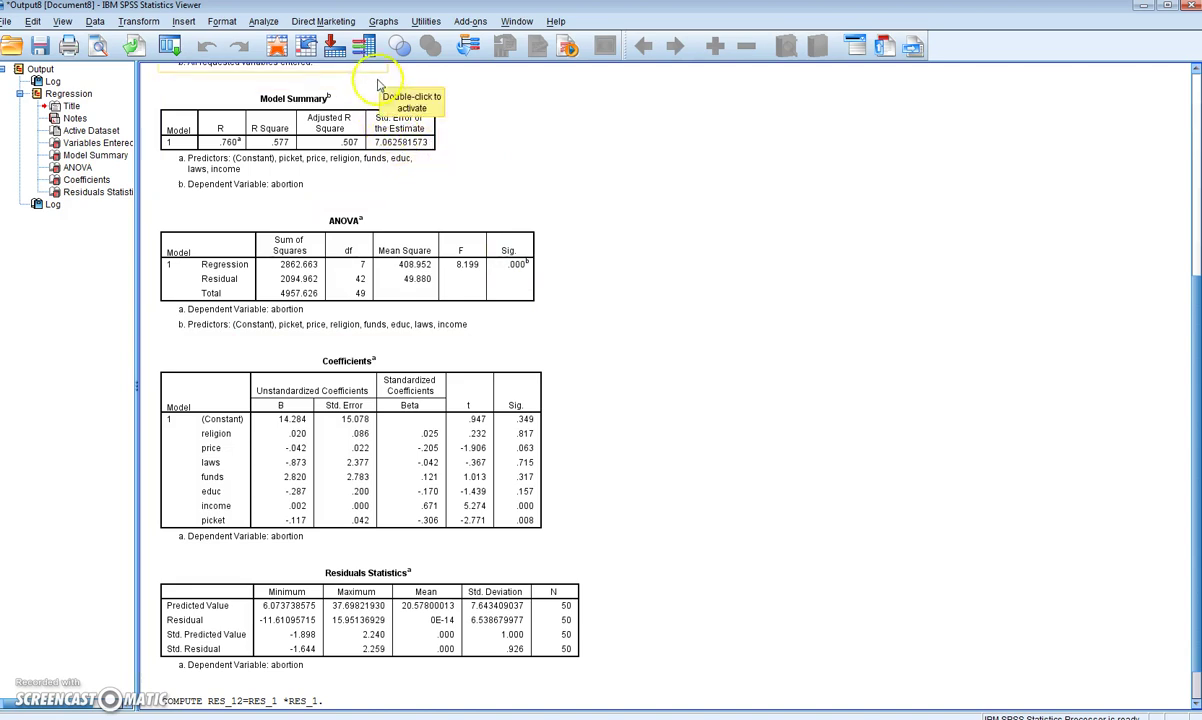
Step: Create a scatterplot with RES_12 on the y-axis and Unstandardized Predicted Value on the x-axis
{"action": "left_click", "coordinate": [386, 24]}
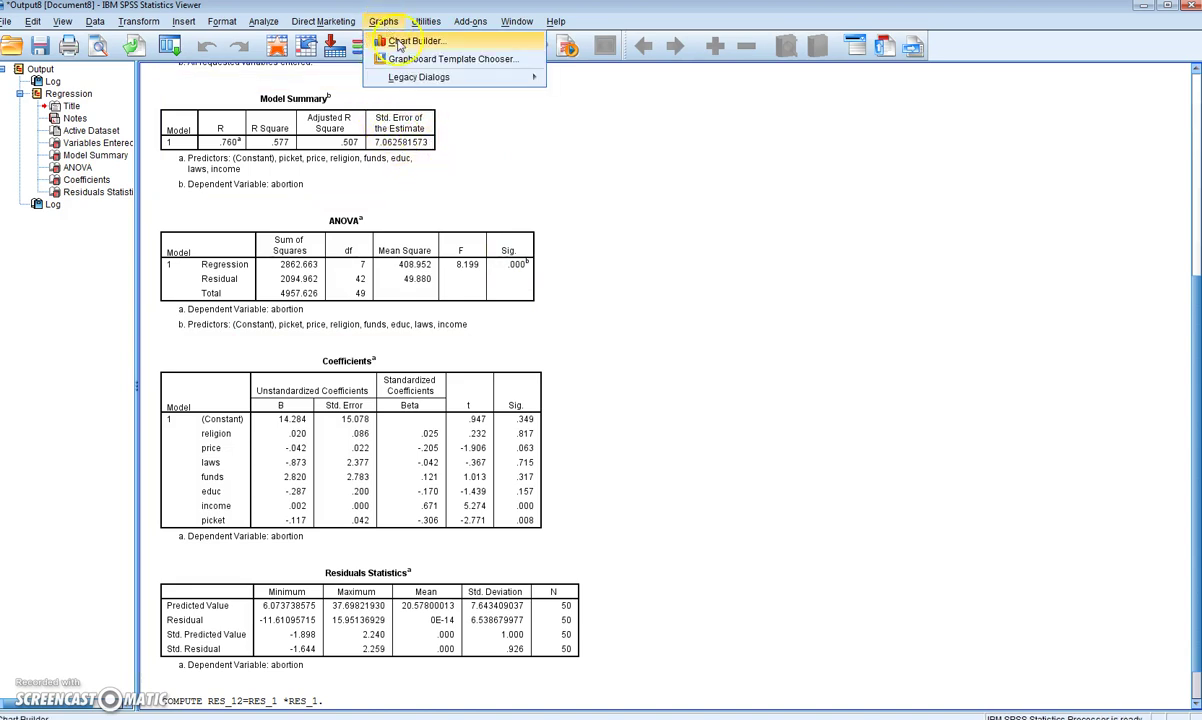
{"action": "left_click", "coordinate": [398, 42]}
{"action": "left_click", "coordinate": [558, 441]}
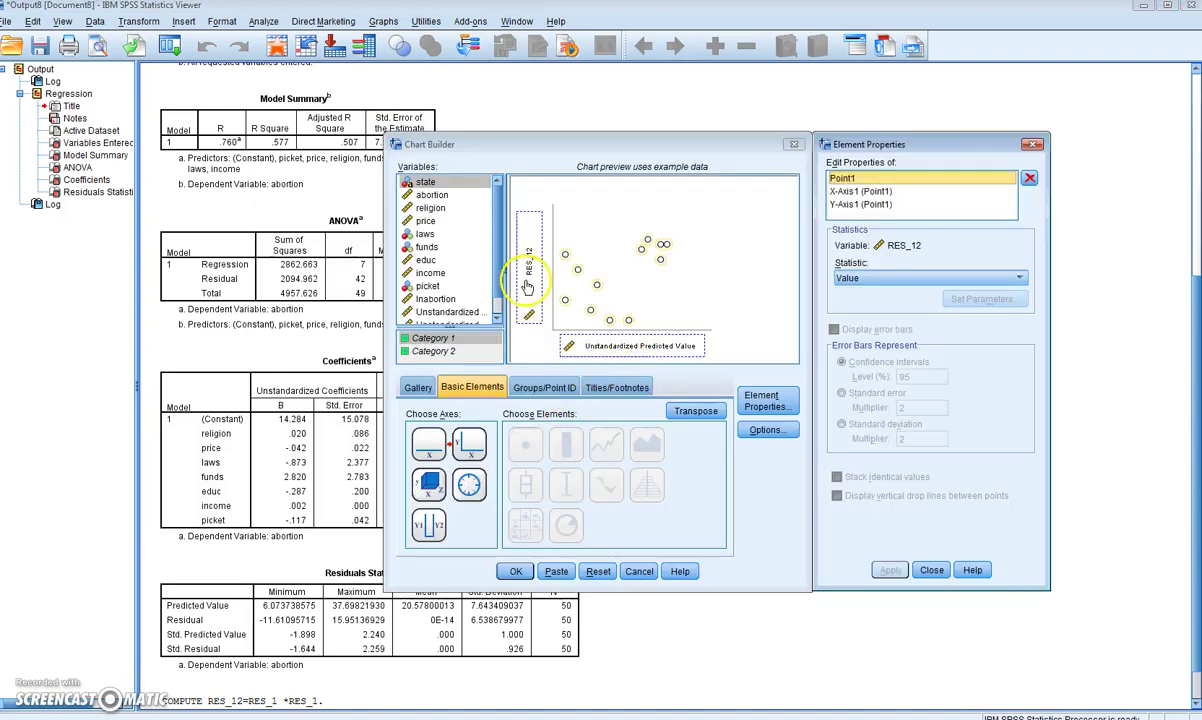
{"action": "left_click", "coordinate": [418, 387]}
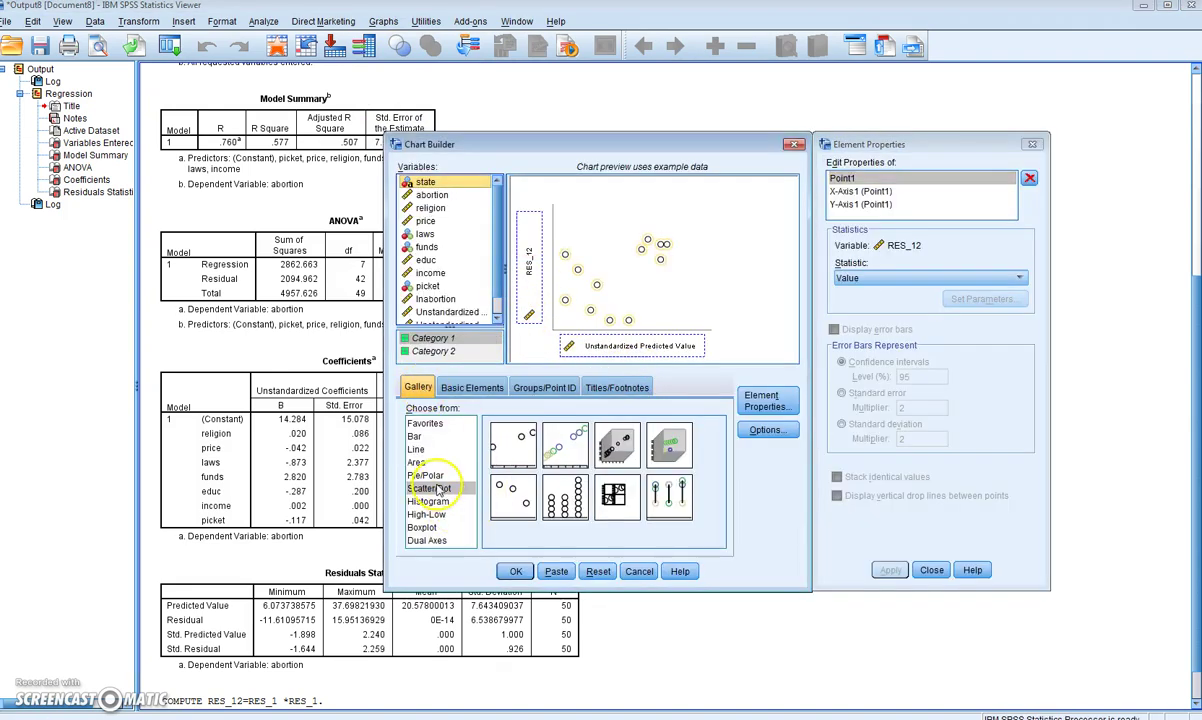
{"action": "left_click", "coordinate": [472, 387]}
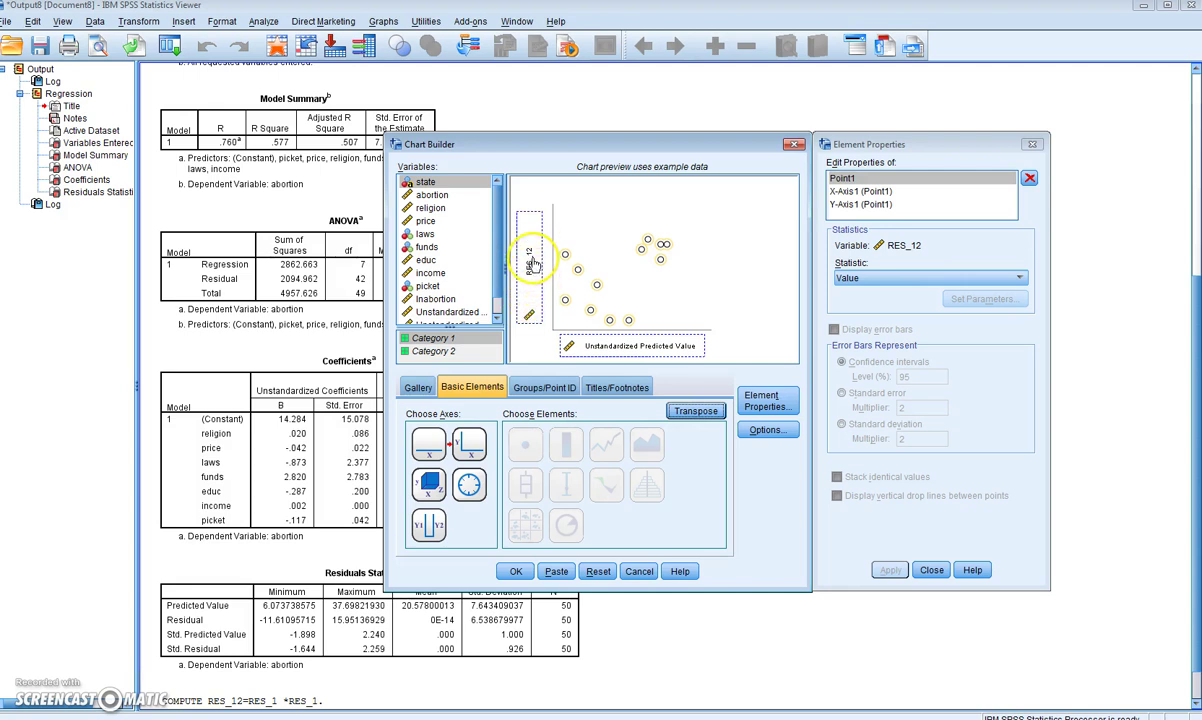
{"action": "left_click", "coordinate": [497, 320]}
{"action": "left_click_drag", "start_coordinate": [478, 317], "coordinate": [533, 268]}
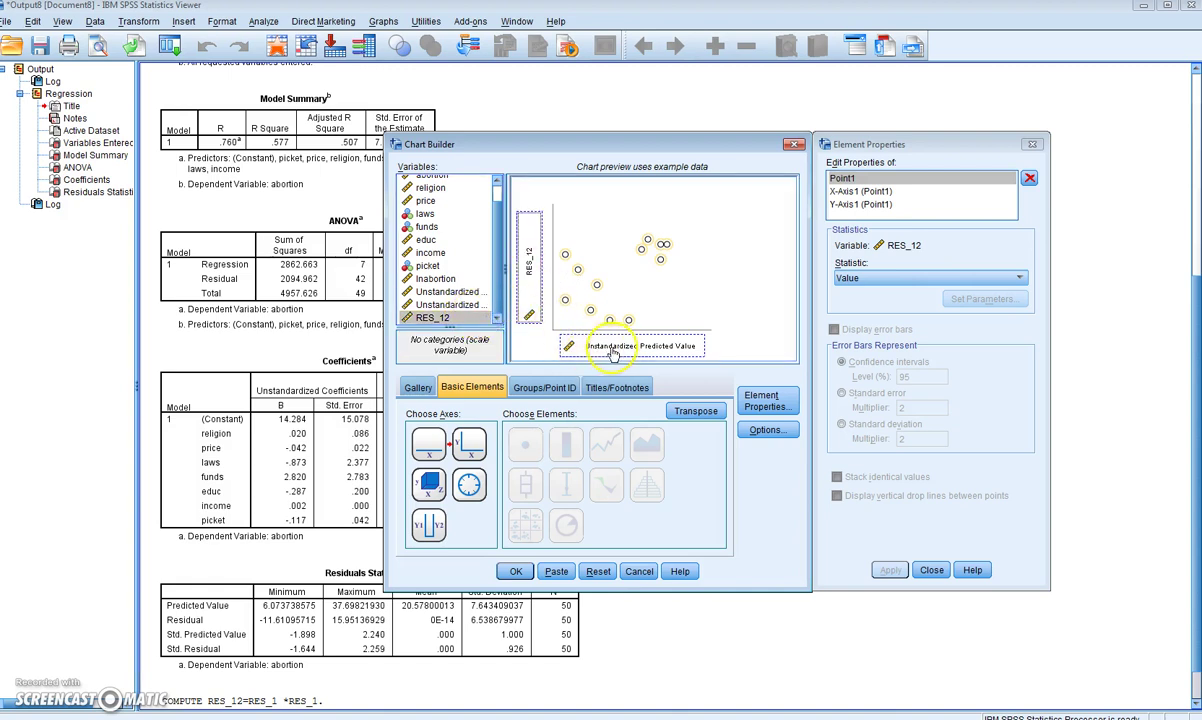
{"action": "left_click_drag", "start_coordinate": [452, 291], "coordinate": [620, 348]}
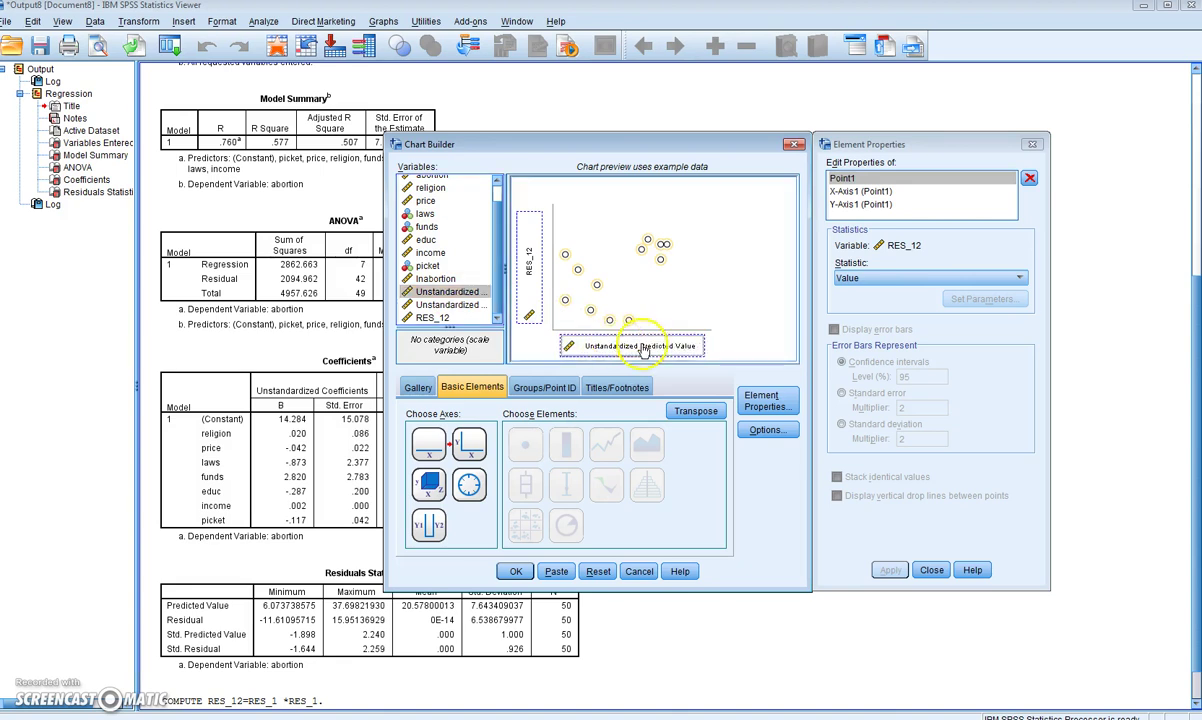
{"action": "left_click", "coordinate": [517, 572]}
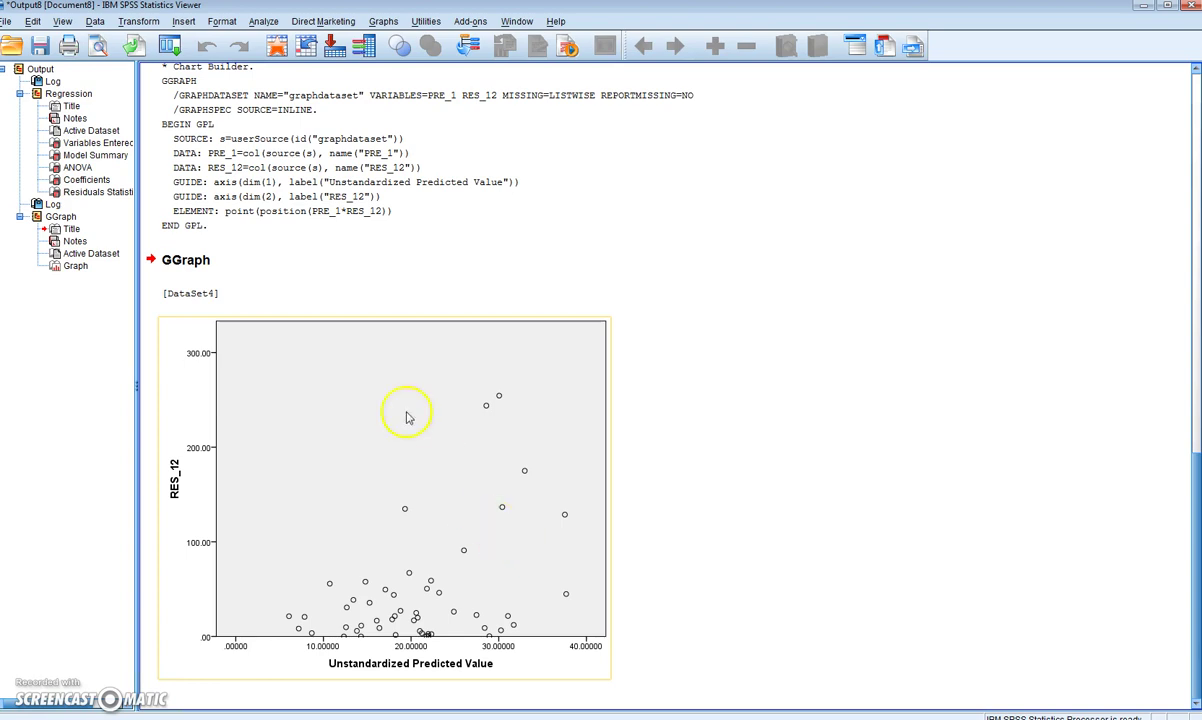
Step: Set up a linear regression with RES_12 as the dependent variable in place of abortion, keeping the same predictors
{"action": "left_click", "coordinate": [266, 22]}
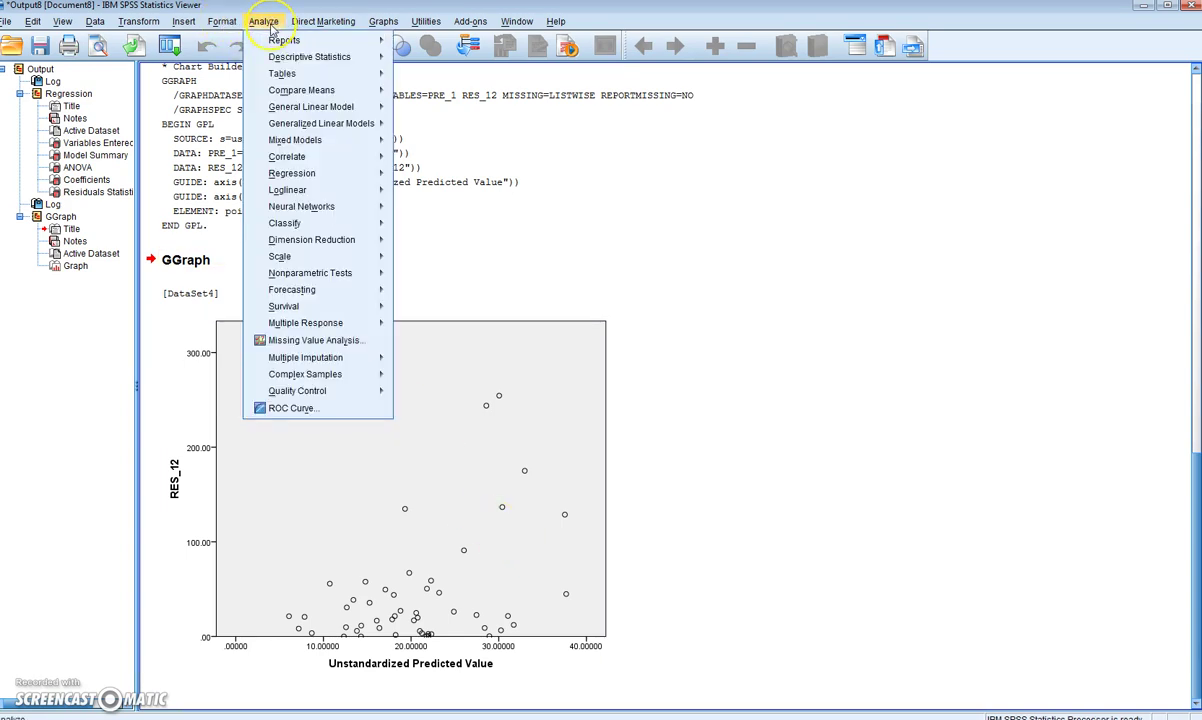
{"action": "mouse_move", "coordinate": [300, 173]}
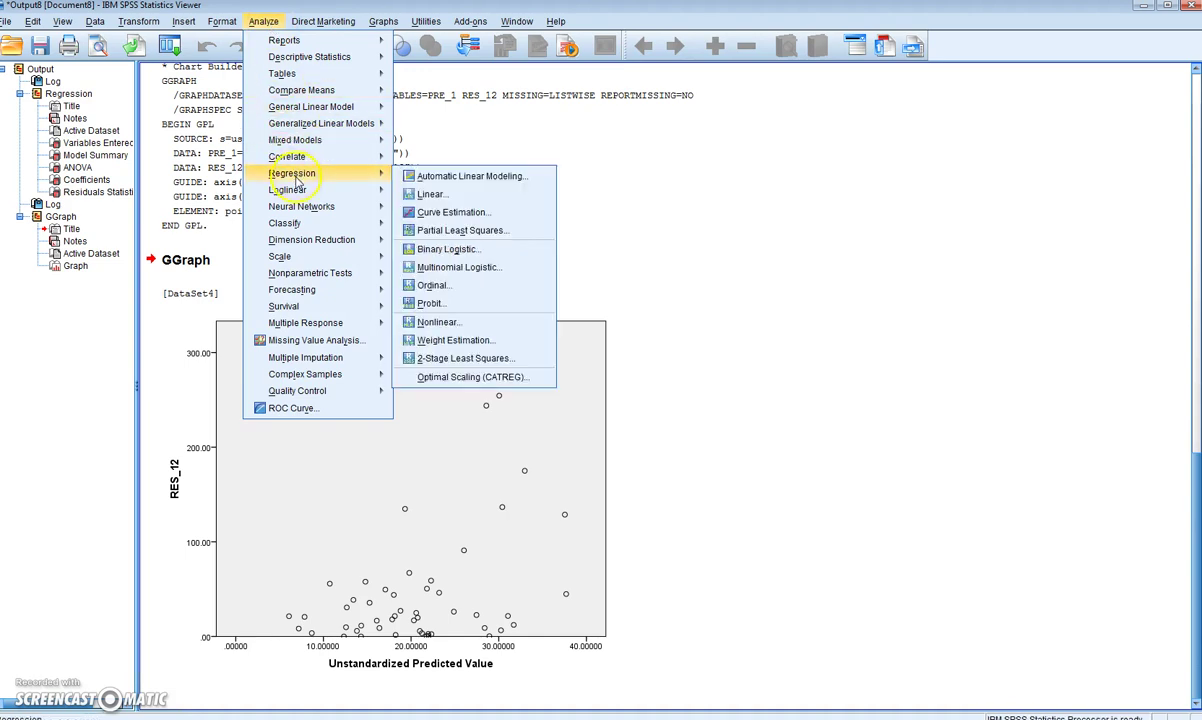
{"action": "left_click", "coordinate": [429, 196]}
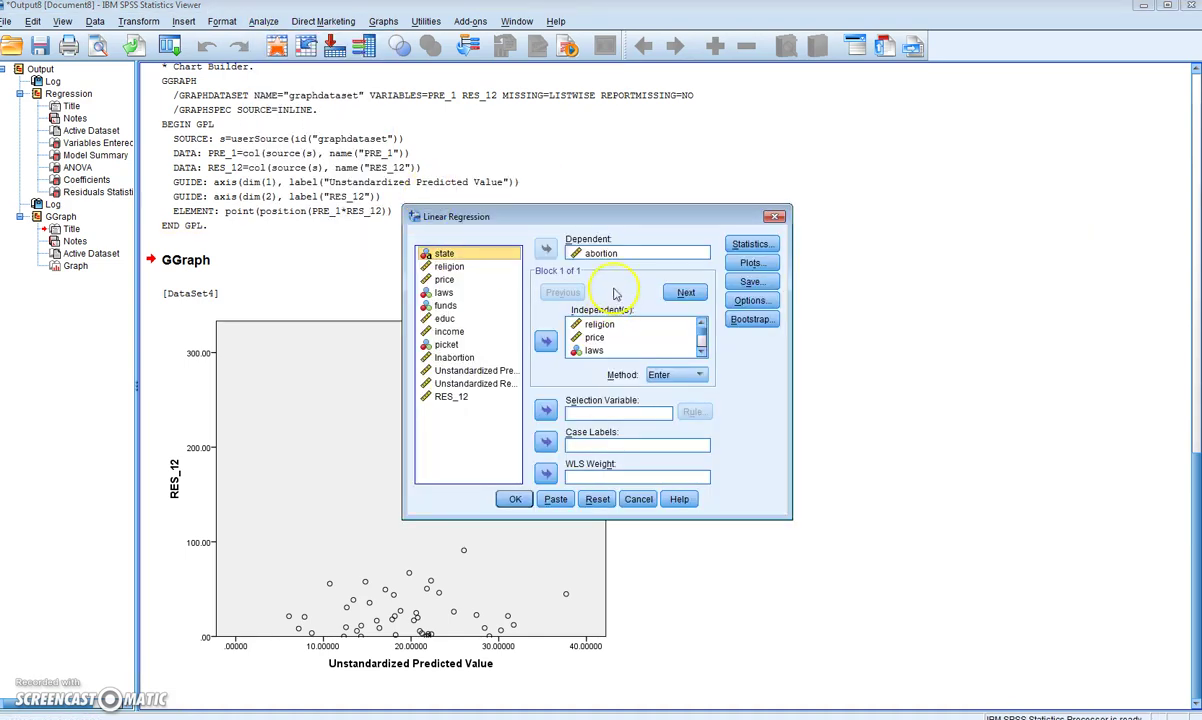
{"action": "left_click", "coordinate": [601, 254]}
{"action": "left_click", "coordinate": [546, 248]}
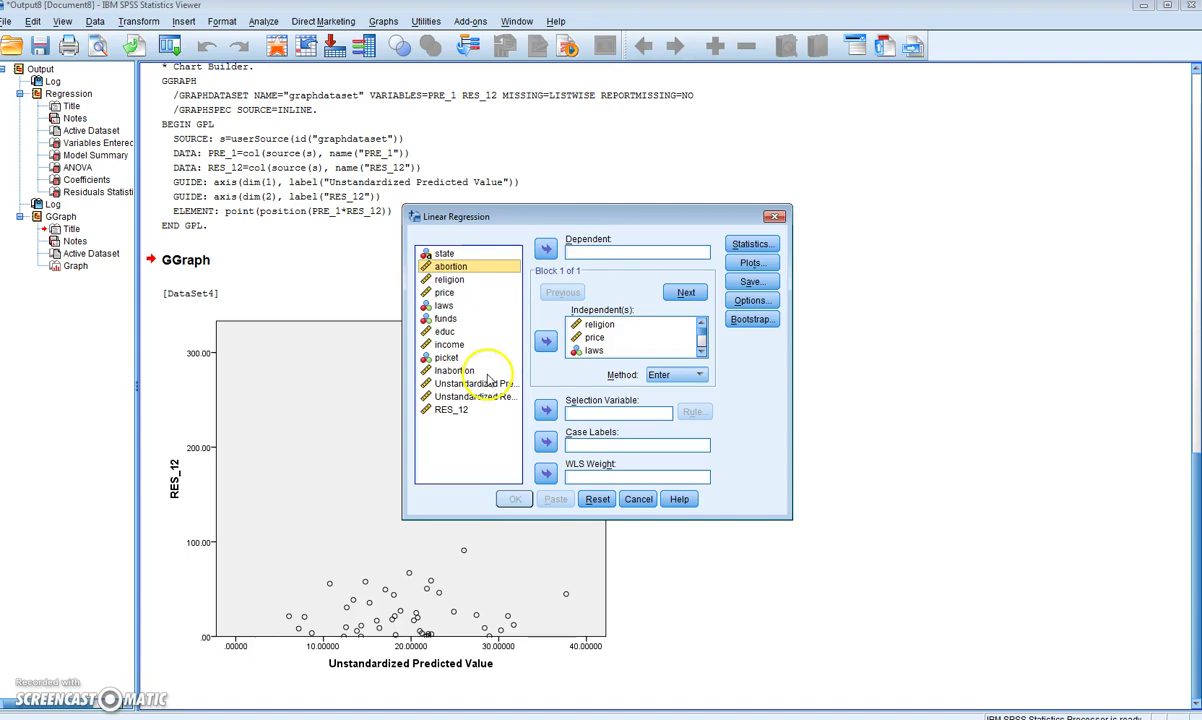
{"action": "left_click", "coordinate": [451, 409]}
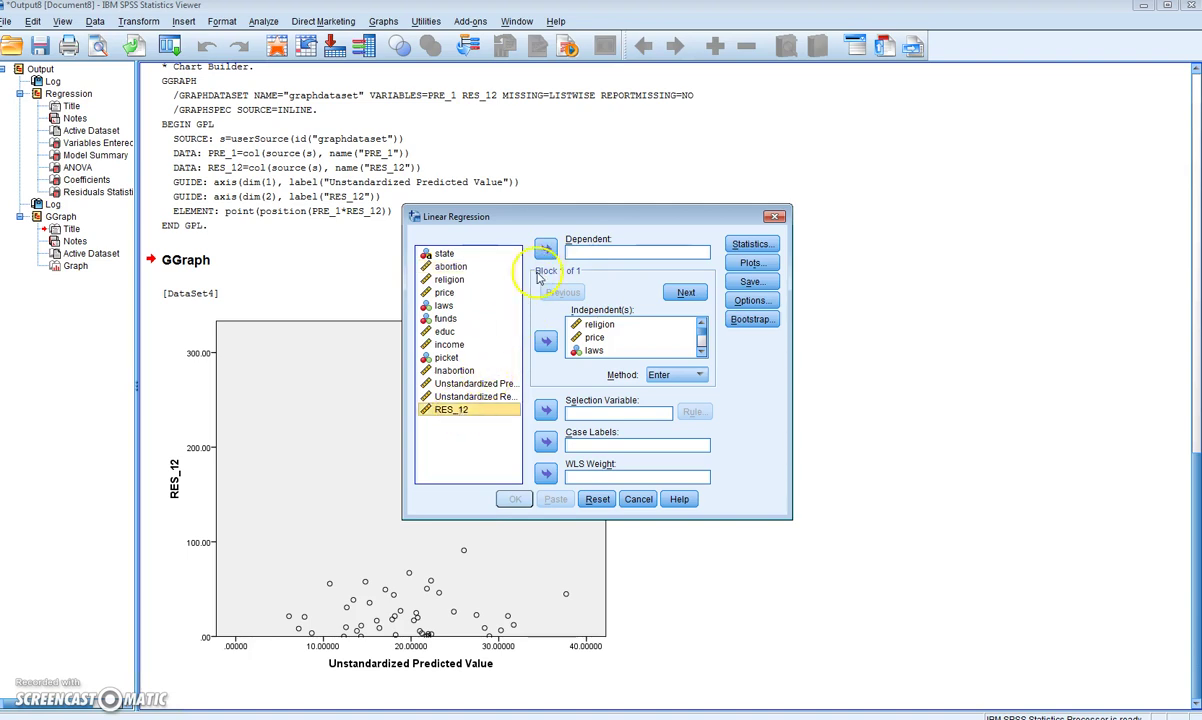
{"action": "left_click", "coordinate": [546, 249]}
{"action": "left_click", "coordinate": [601, 256]}
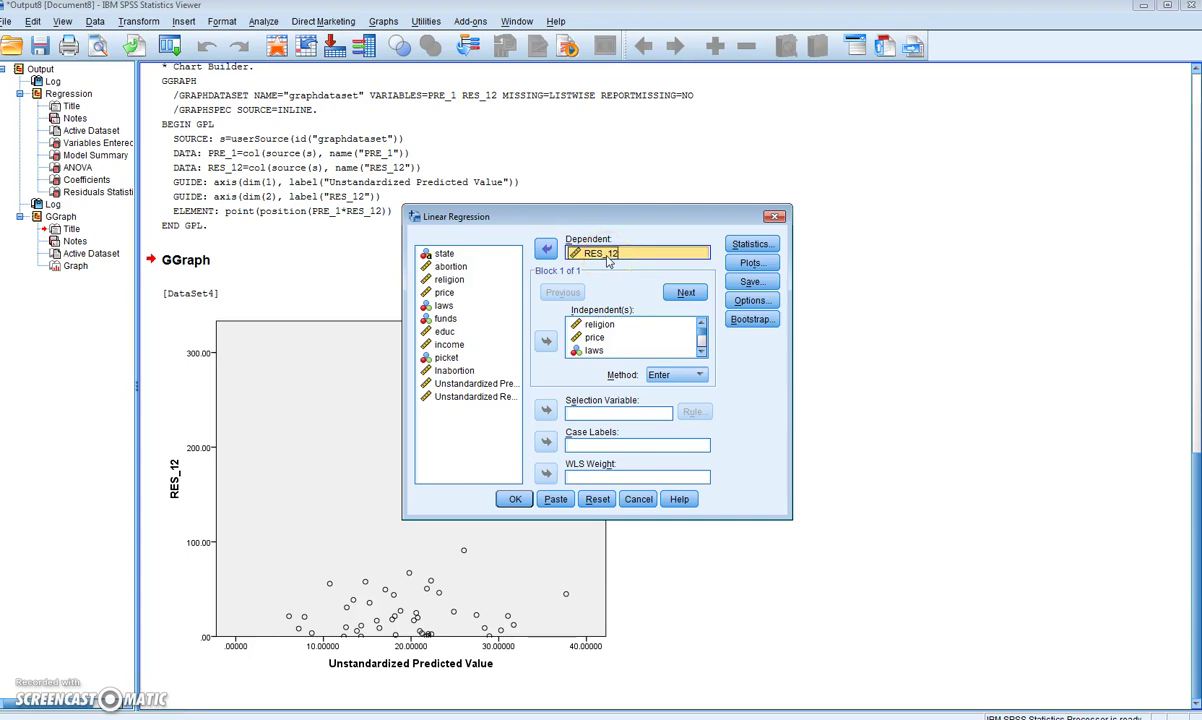
Step: Turn off saving of unstandardized predicted values and residuals, and run the regression on RES_12
{"action": "left_click", "coordinate": [526, 505]}
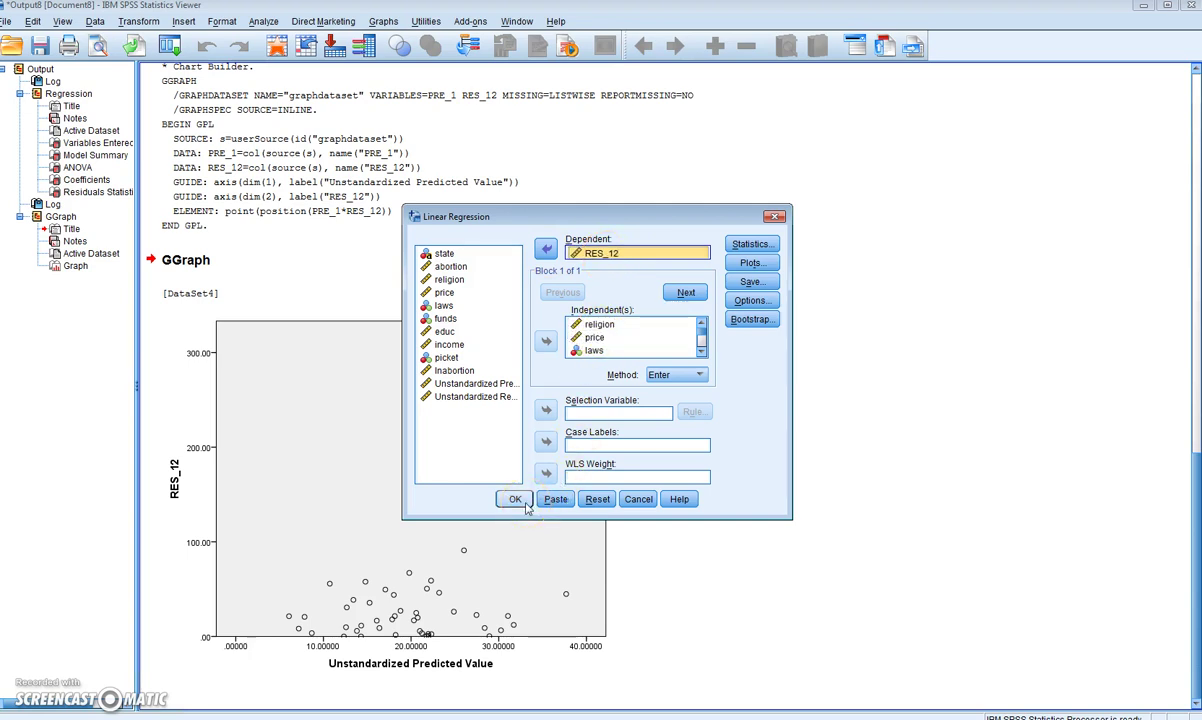
{"action": "left_click", "coordinate": [752, 283]}
{"action": "left_click", "coordinate": [625, 192]}
{"action": "left_click", "coordinate": [625, 192]}
{"action": "left_click", "coordinate": [459, 192]}
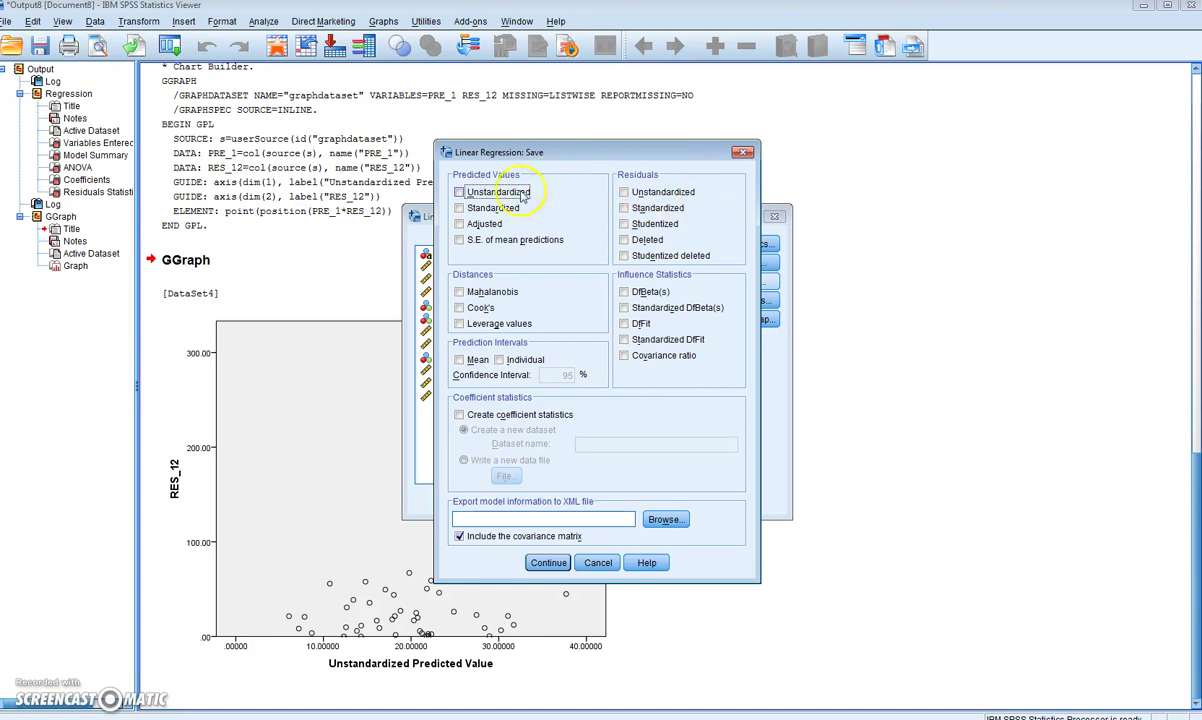
{"action": "left_click", "coordinate": [549, 563]}
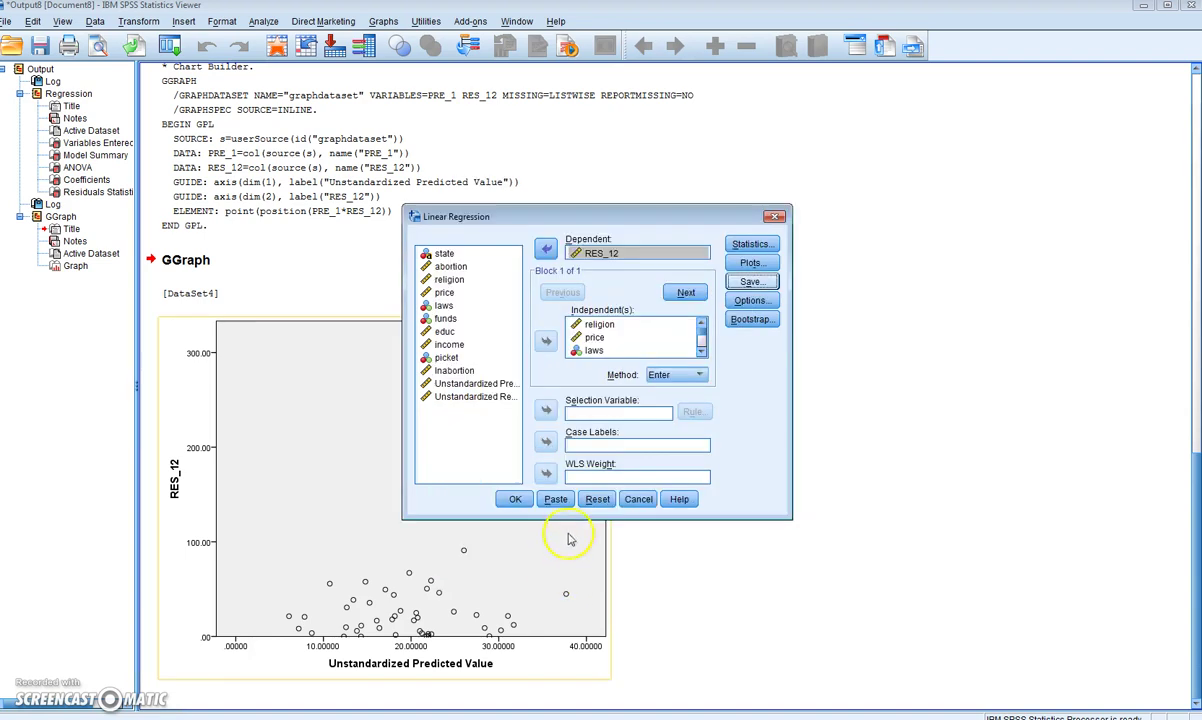
{"action": "left_click", "coordinate": [514, 498]}
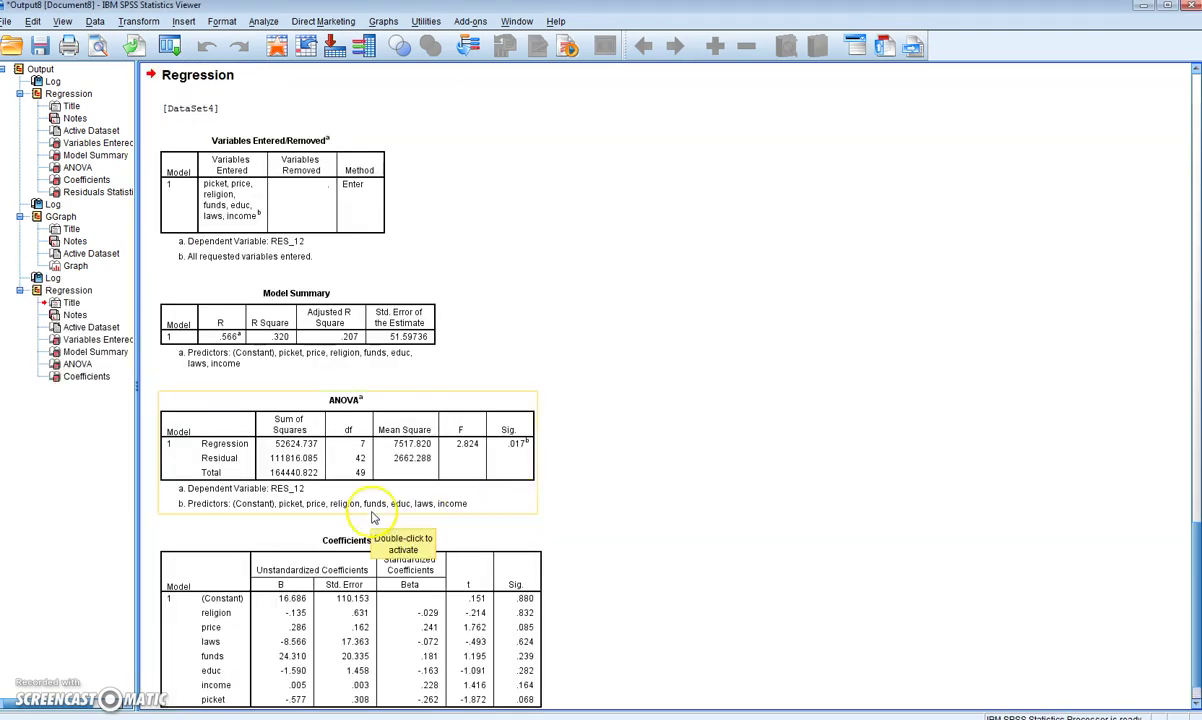
Step: Examine the Coefficients table and the ANOVA significance of the RES_12 regression
{"action": "scroll", "coordinate": [465, 480], "scroll_direction": "down", "scroll_amount": 1}
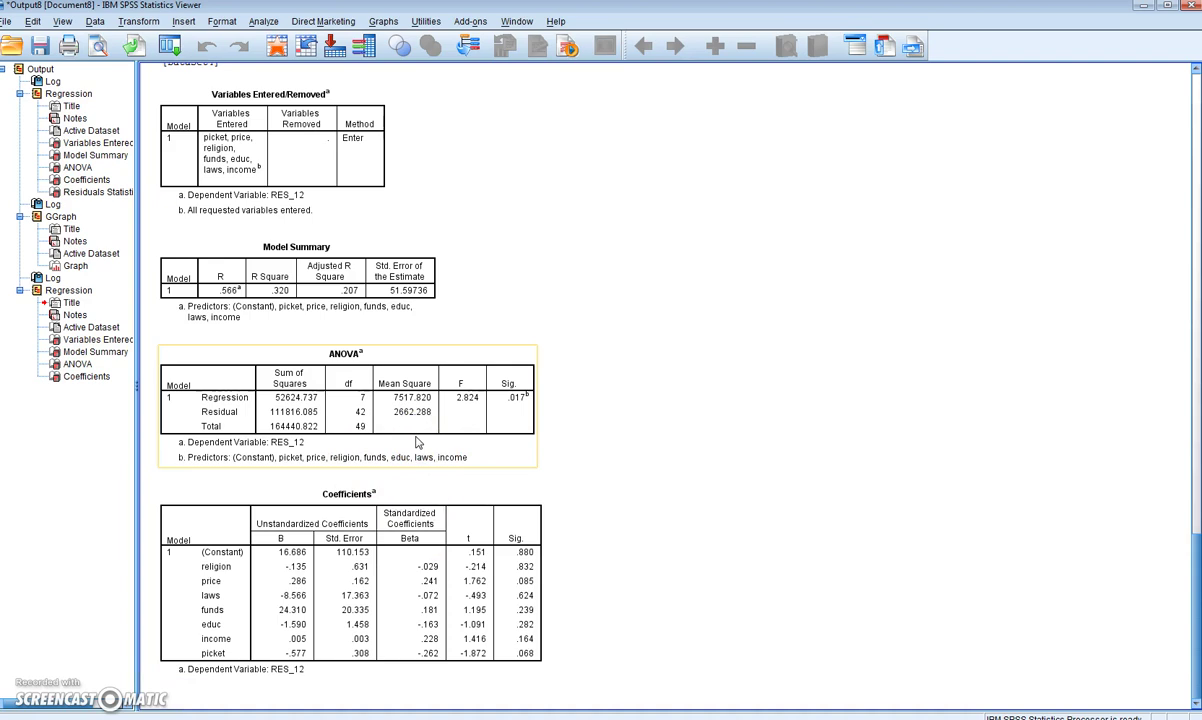
{"action": "left_click", "coordinate": [352, 541]}
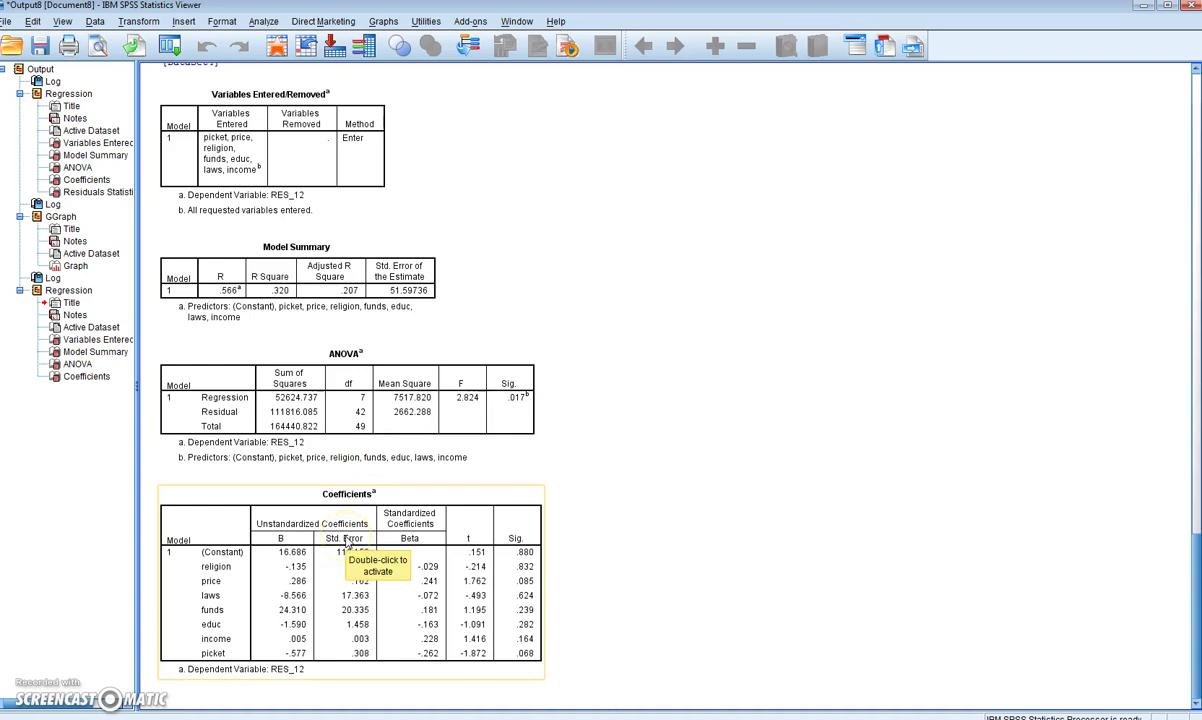
{"action": "left_click", "coordinate": [478, 443]}
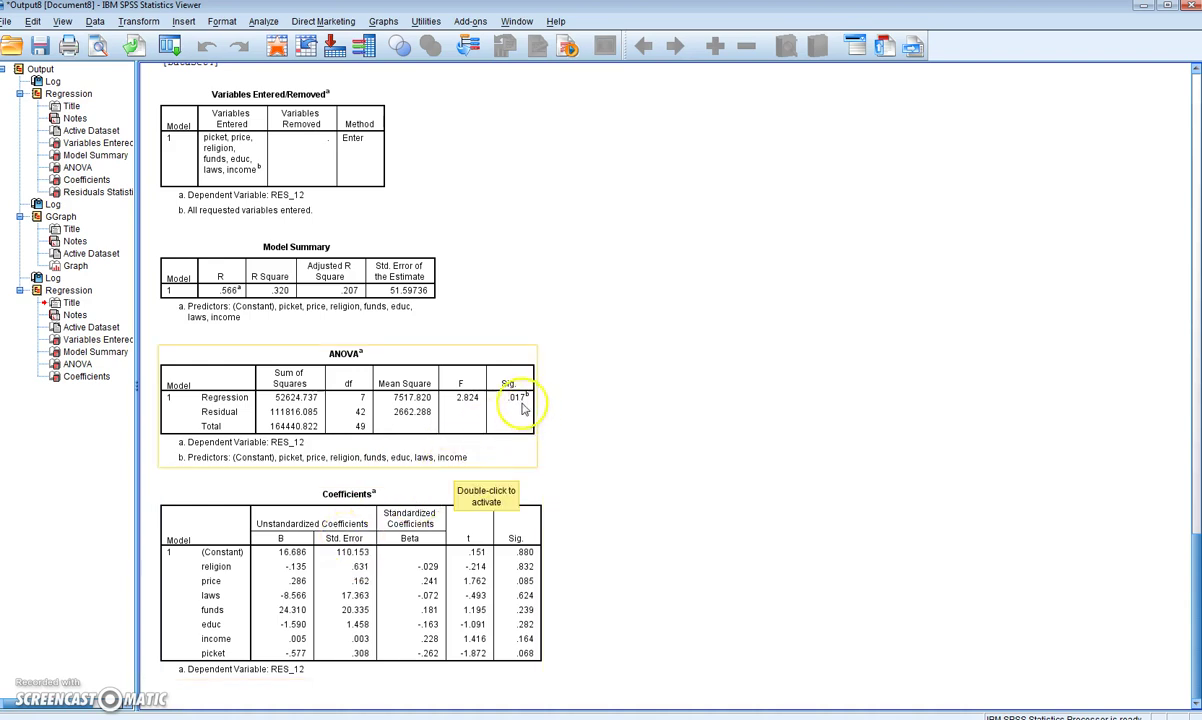
{"action": "left_click", "coordinate": [517, 407]}
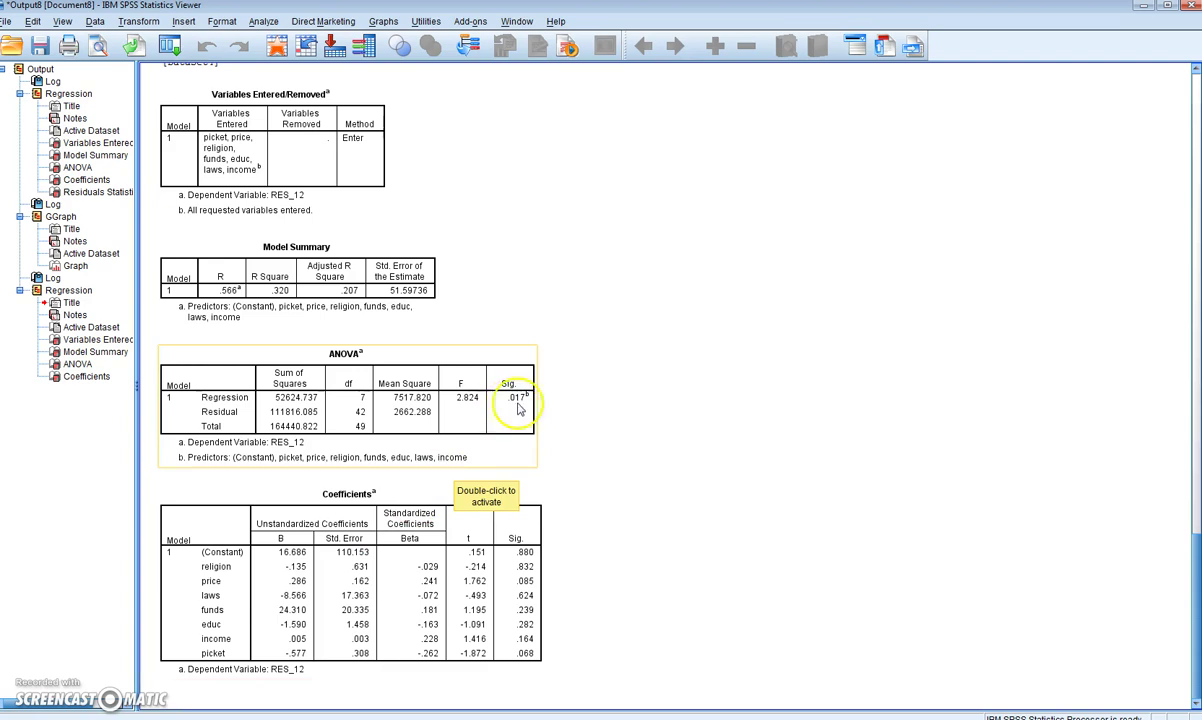
{"action": "left_click", "coordinate": [519, 407]}
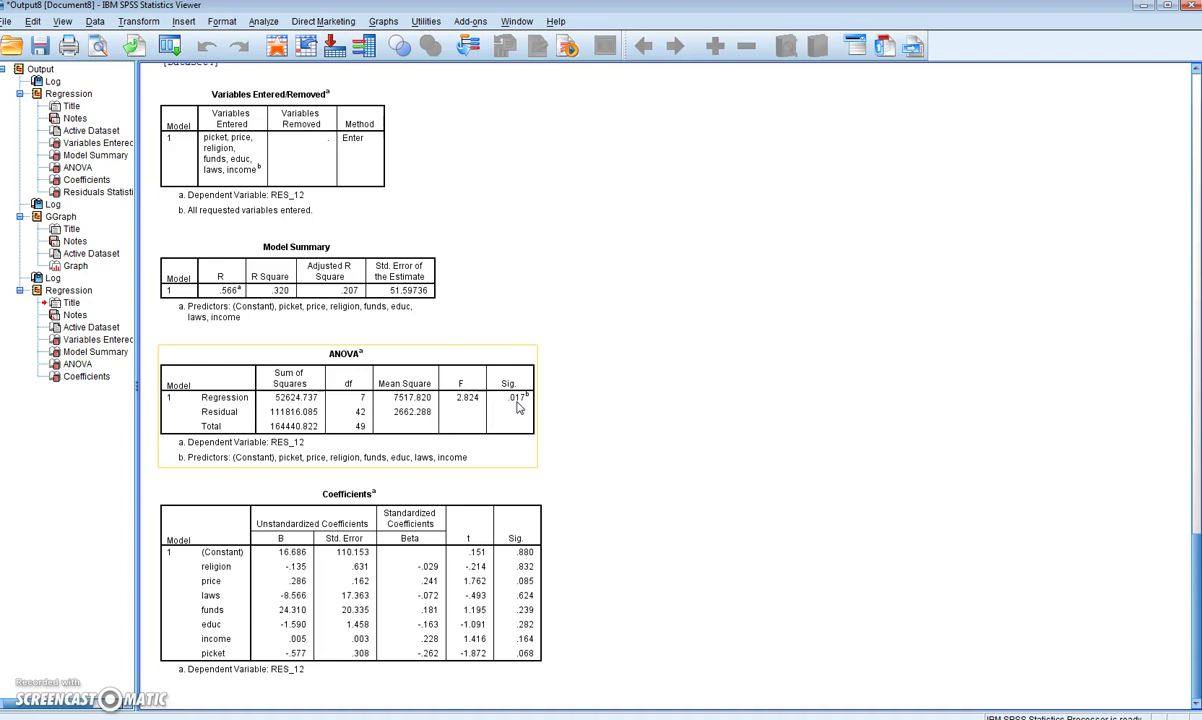
{"action": "left_click", "coordinate": [520, 408]}
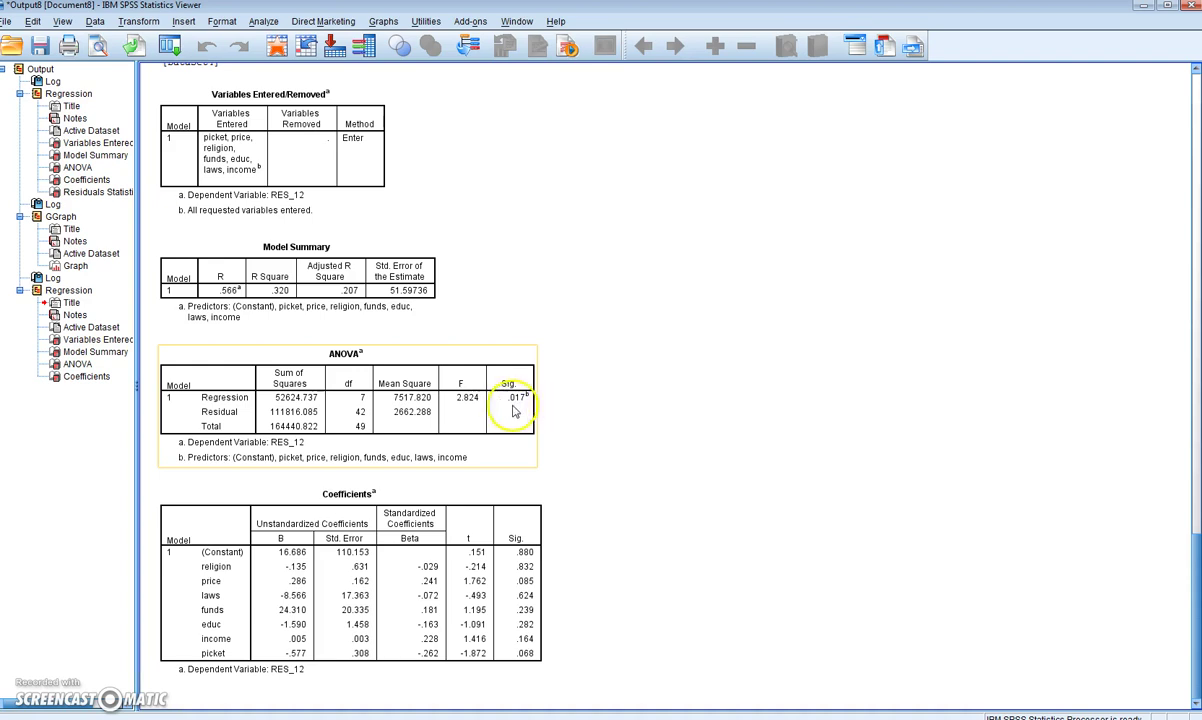
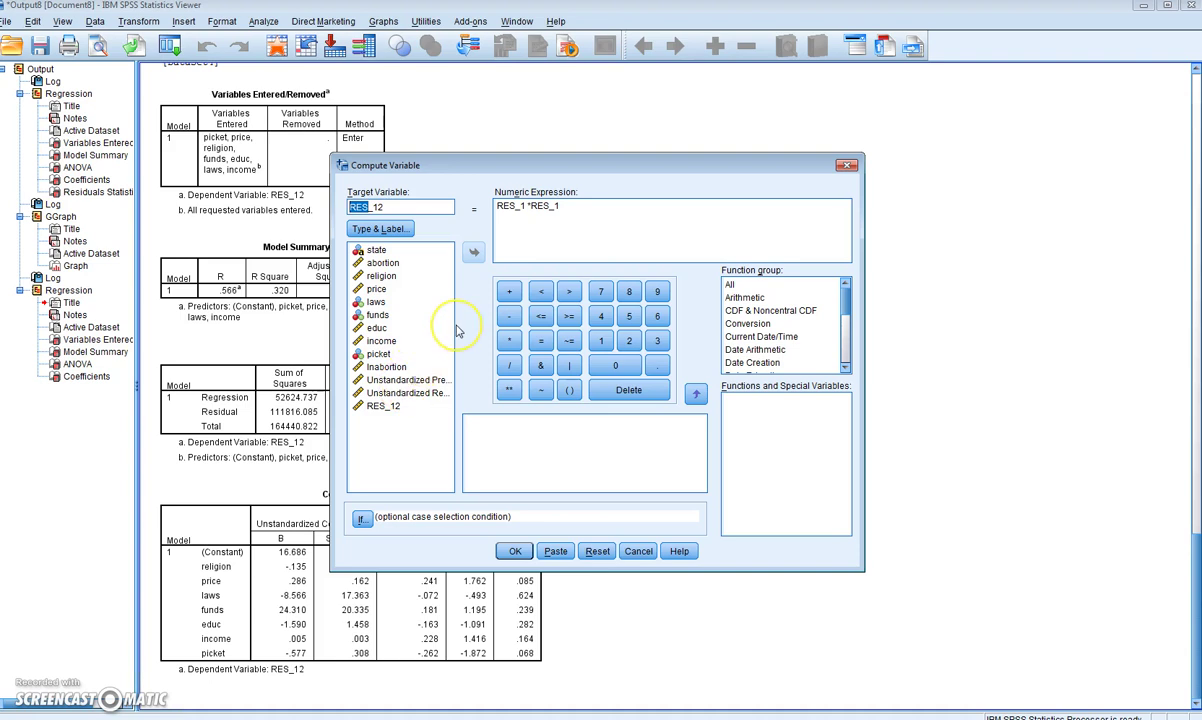
Step: Compute the squared predicted values as a new variable PRE_12 with the expression PRE_1*PRE_1
{"action": "type", "text": "PRE"}
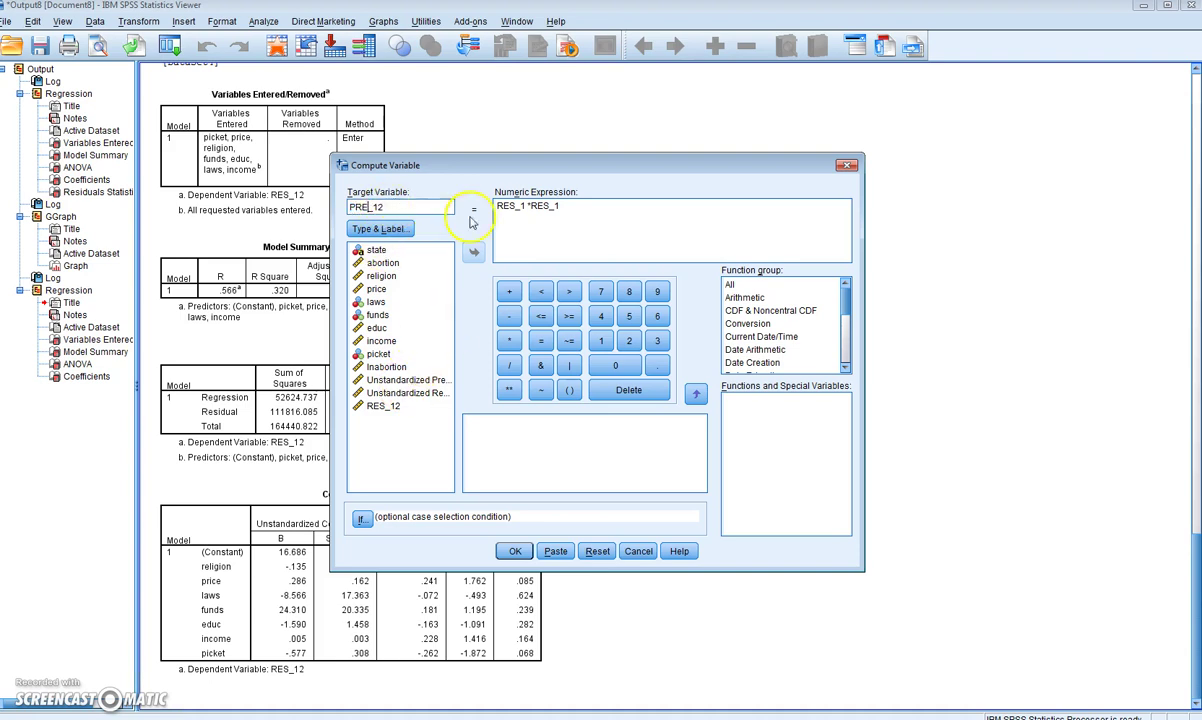
{"action": "left_click_drag", "start_coordinate": [561, 208], "coordinate": [490, 208]}
{"action": "key", "text": "Delete"}
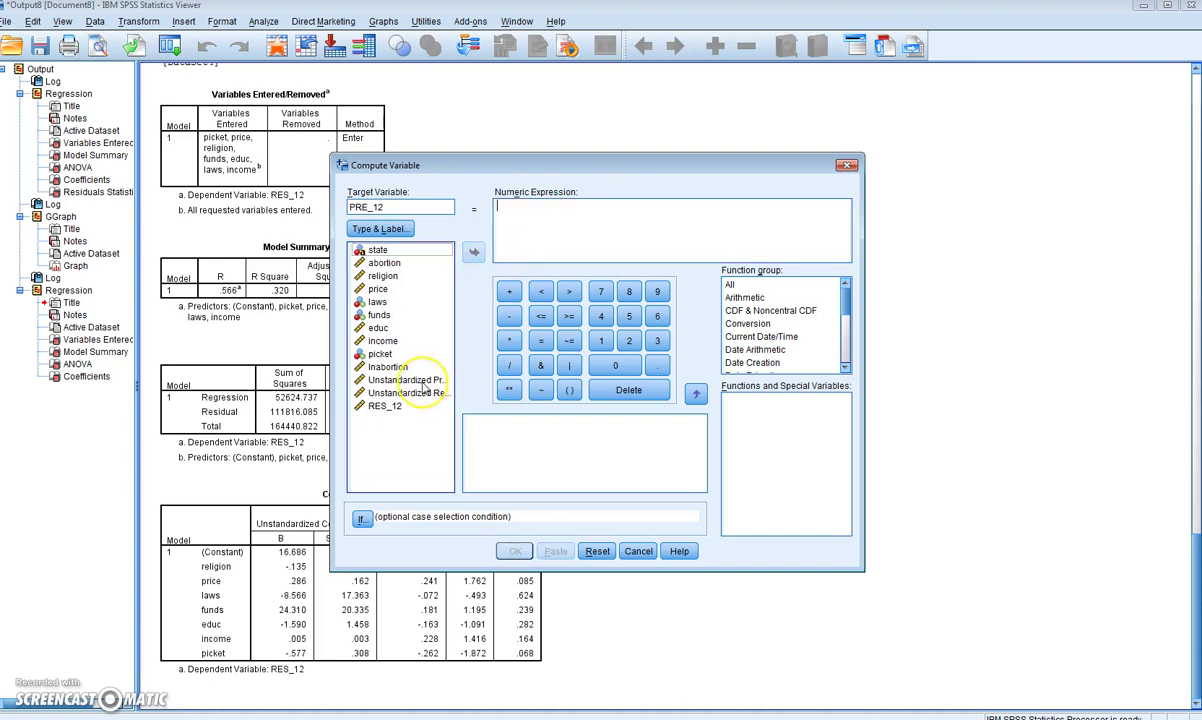
{"action": "left_click", "coordinate": [416, 382]}
{"action": "left_click", "coordinate": [474, 252]}
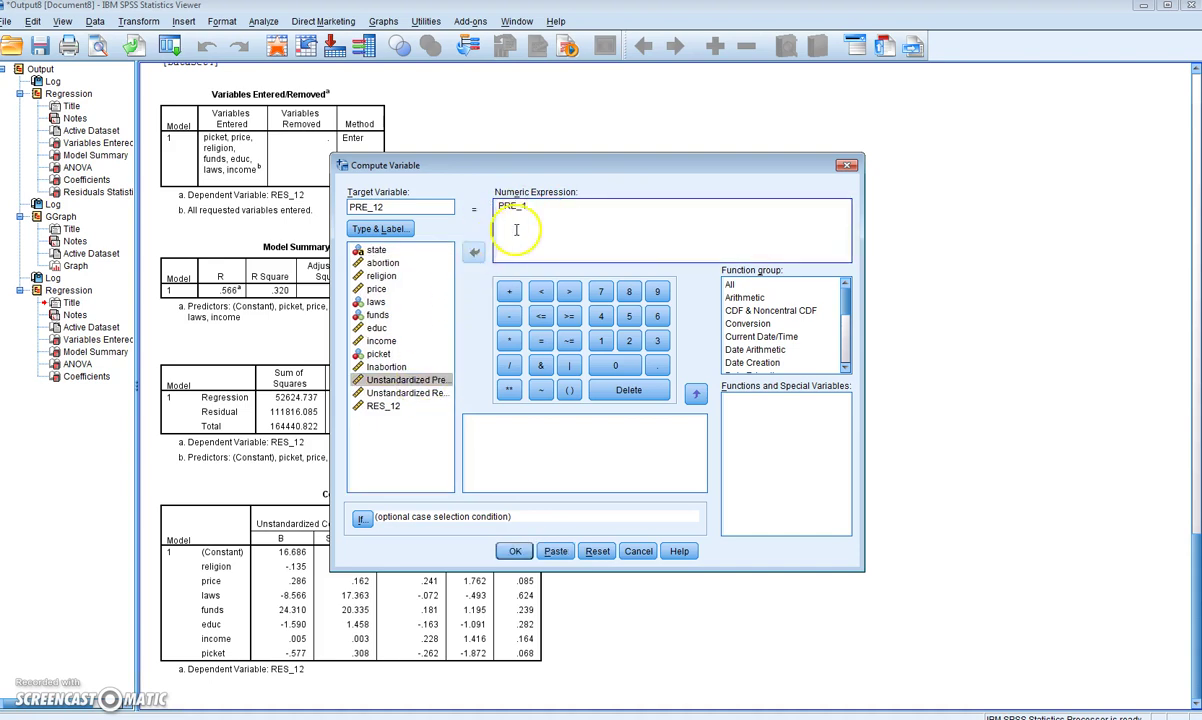
{"action": "left_click", "coordinate": [405, 380]}
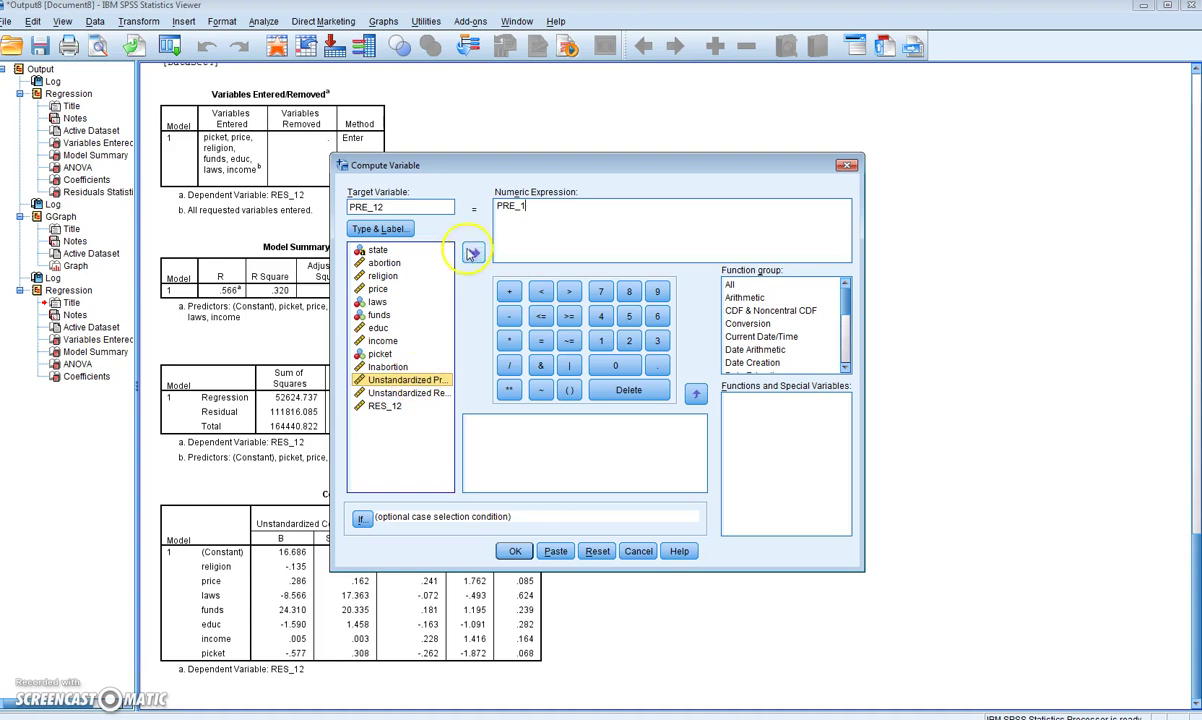
{"action": "left_click", "coordinate": [473, 253]}
{"action": "type", "text": "*"}
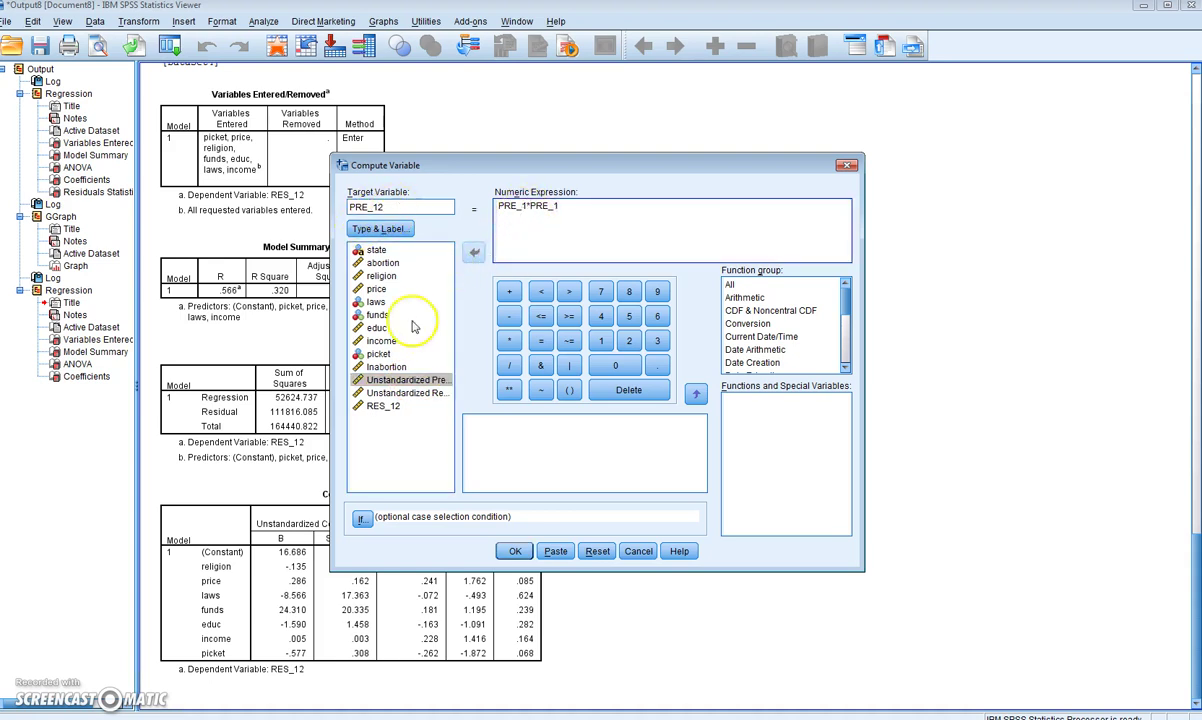
{"action": "left_click", "coordinate": [515, 551]}
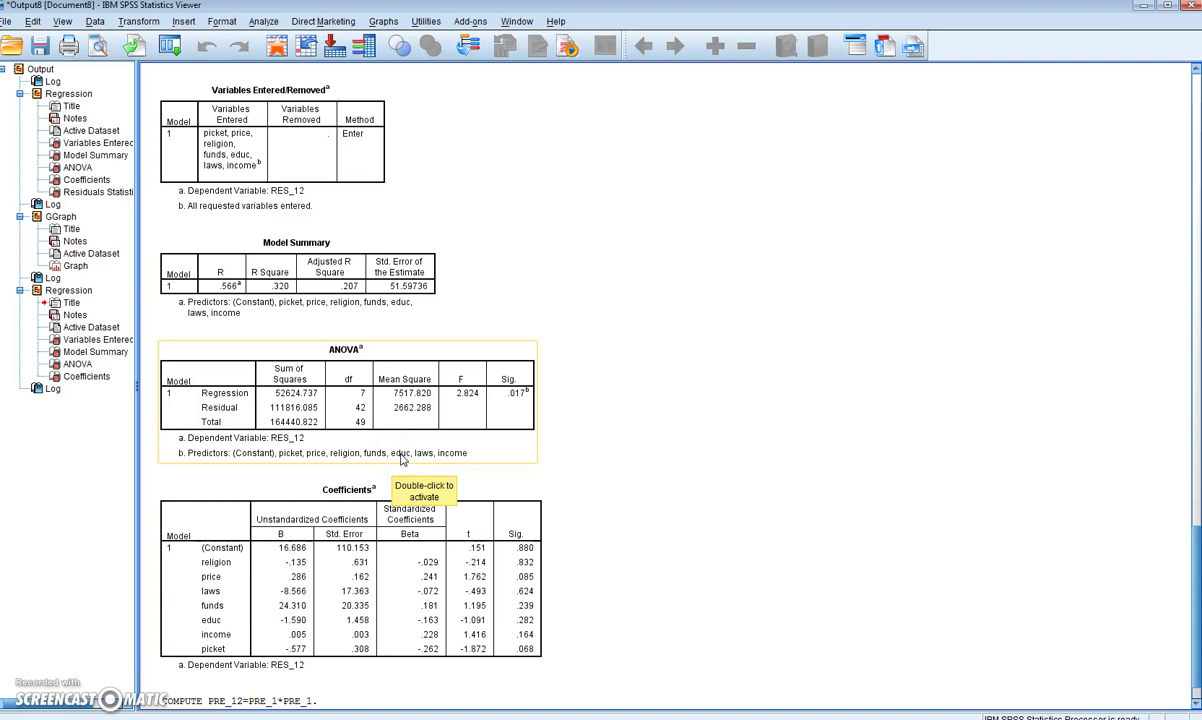
Step: Start another linear regression on RES_12 and remove all the original predictors, religion through picket, from the independents
{"action": "left_click", "coordinate": [256, 24]}
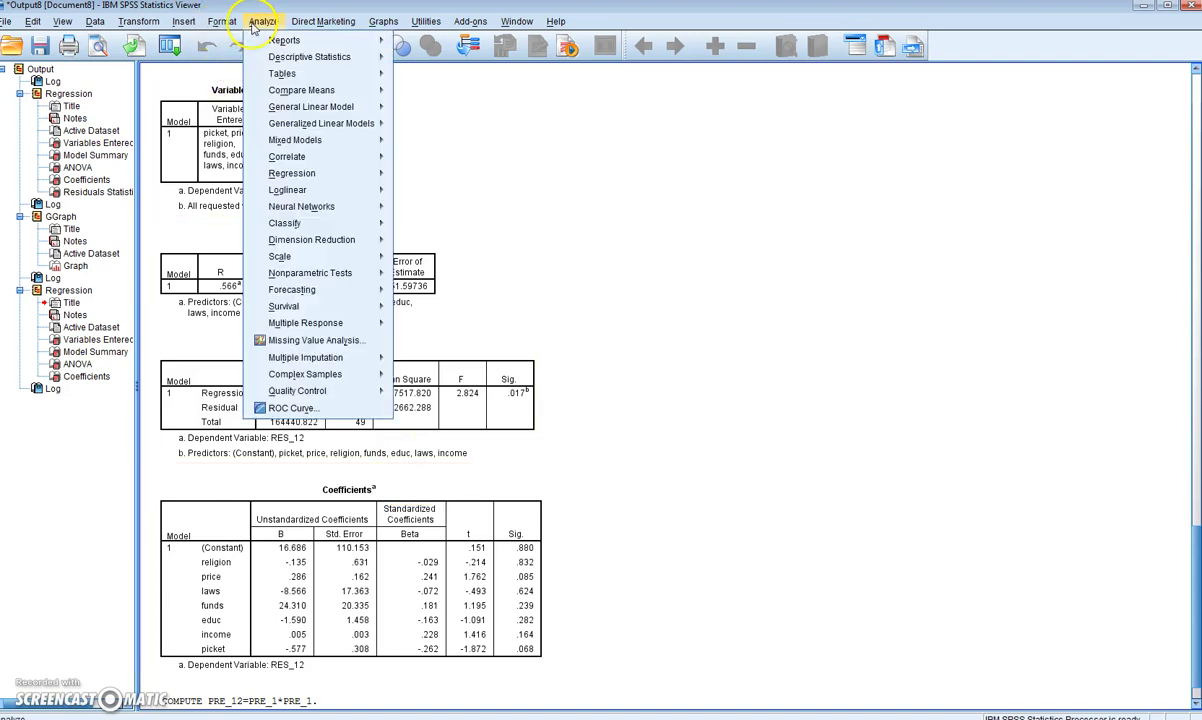
{"action": "mouse_move", "coordinate": [292, 173]}
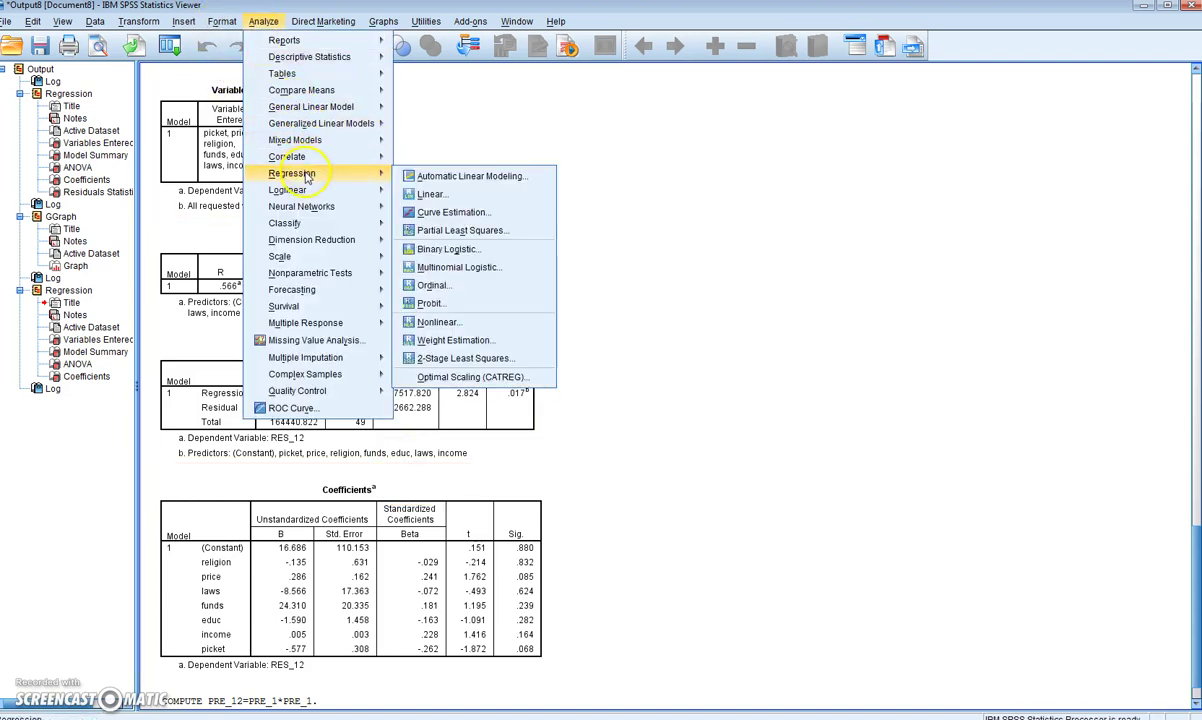
{"action": "left_click", "coordinate": [419, 191]}
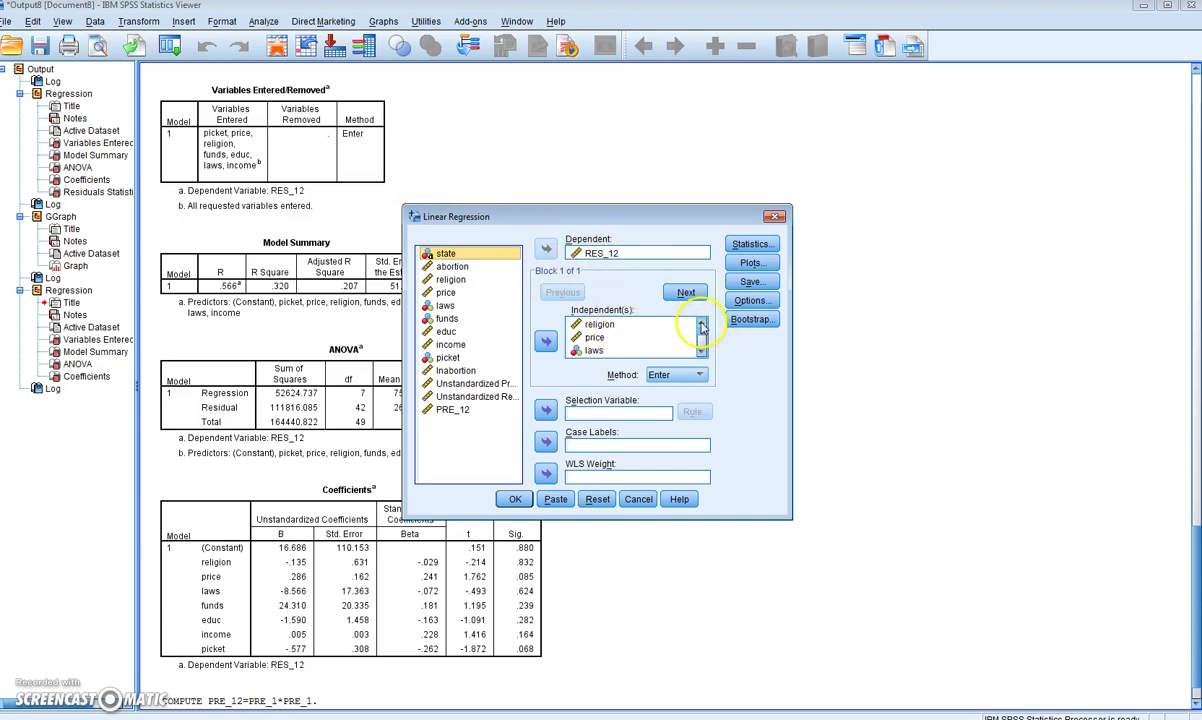
{"action": "left_click_drag", "start_coordinate": [660, 328], "coordinate": [660, 360]}
{"action": "left_click", "coordinate": [546, 341]}
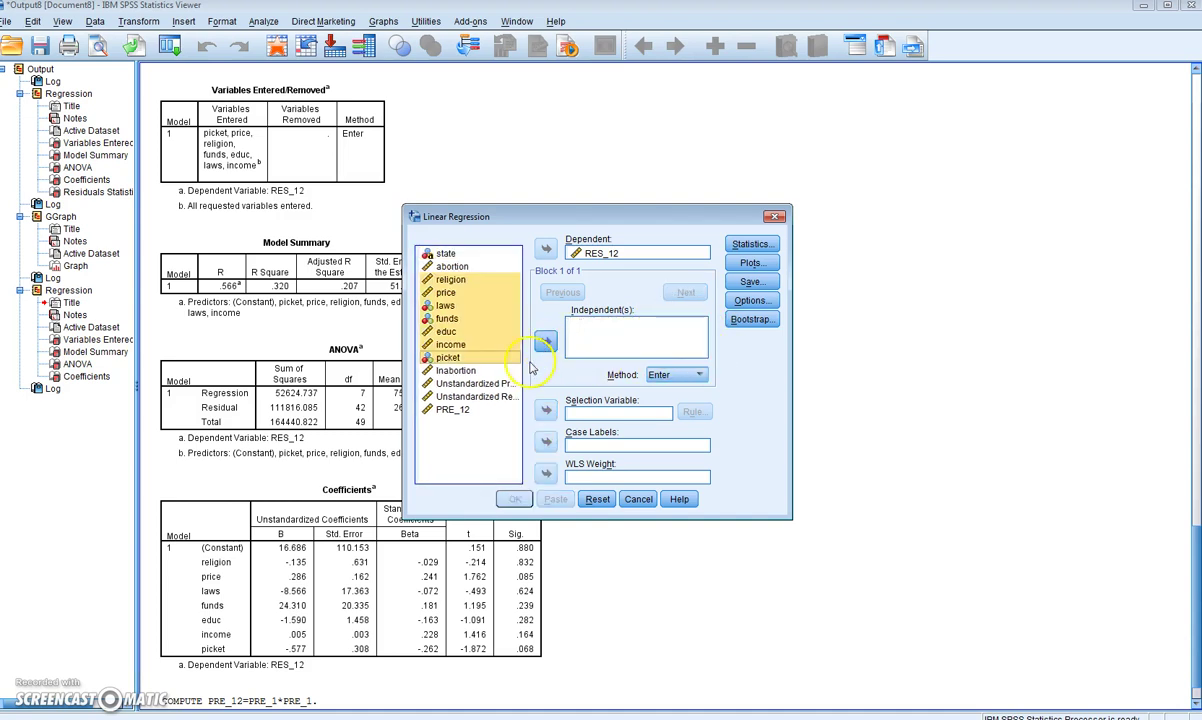
Step: Add Unstandardized Predicted Value and PRE_12 as the independent variables, and run the regression
{"action": "left_click", "coordinate": [489, 384]}
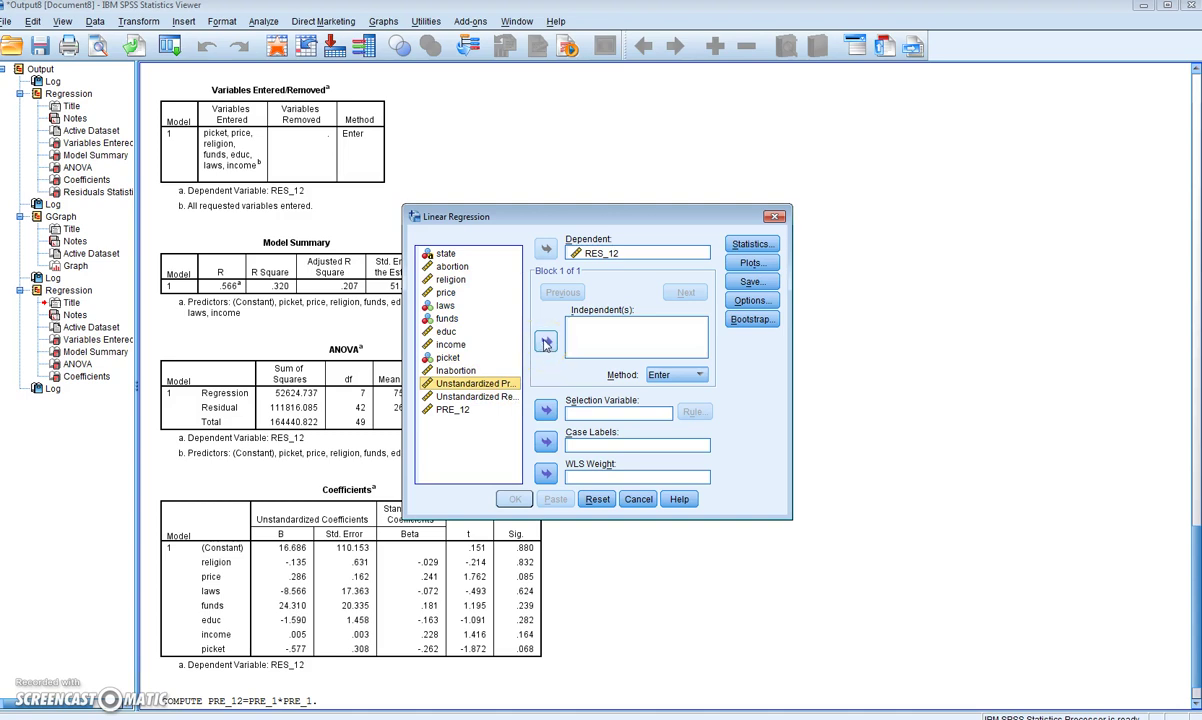
{"action": "left_click", "coordinate": [546, 341]}
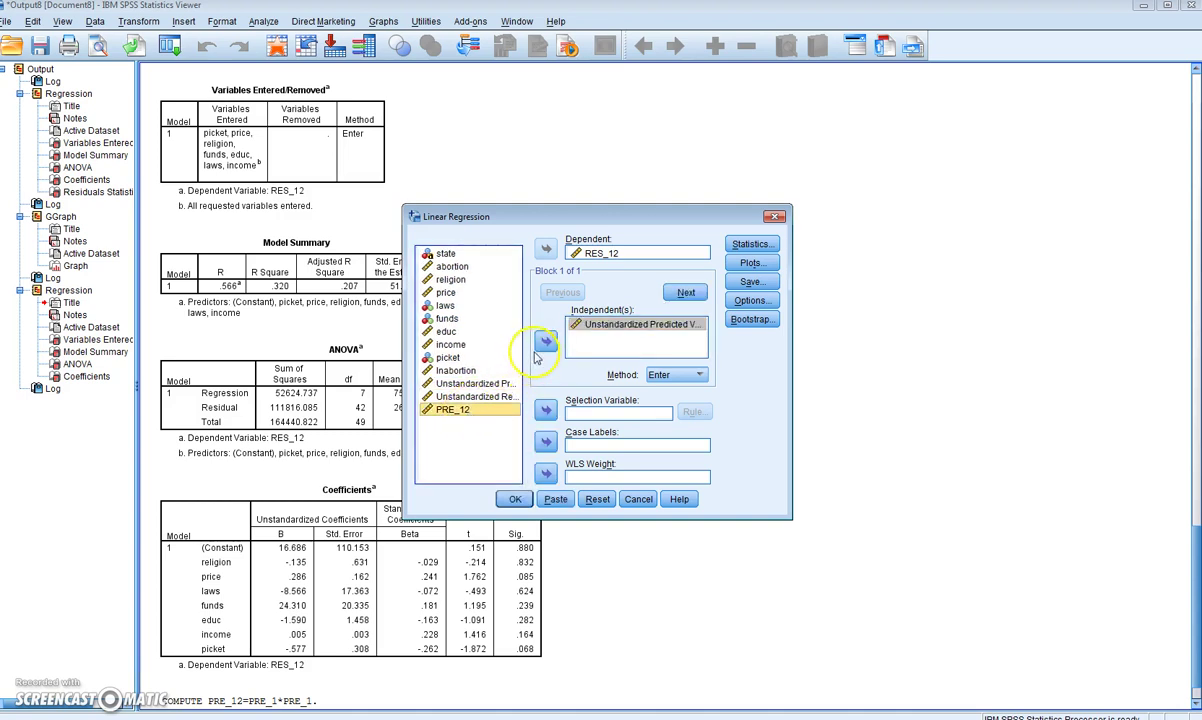
{"action": "left_click", "coordinate": [545, 343]}
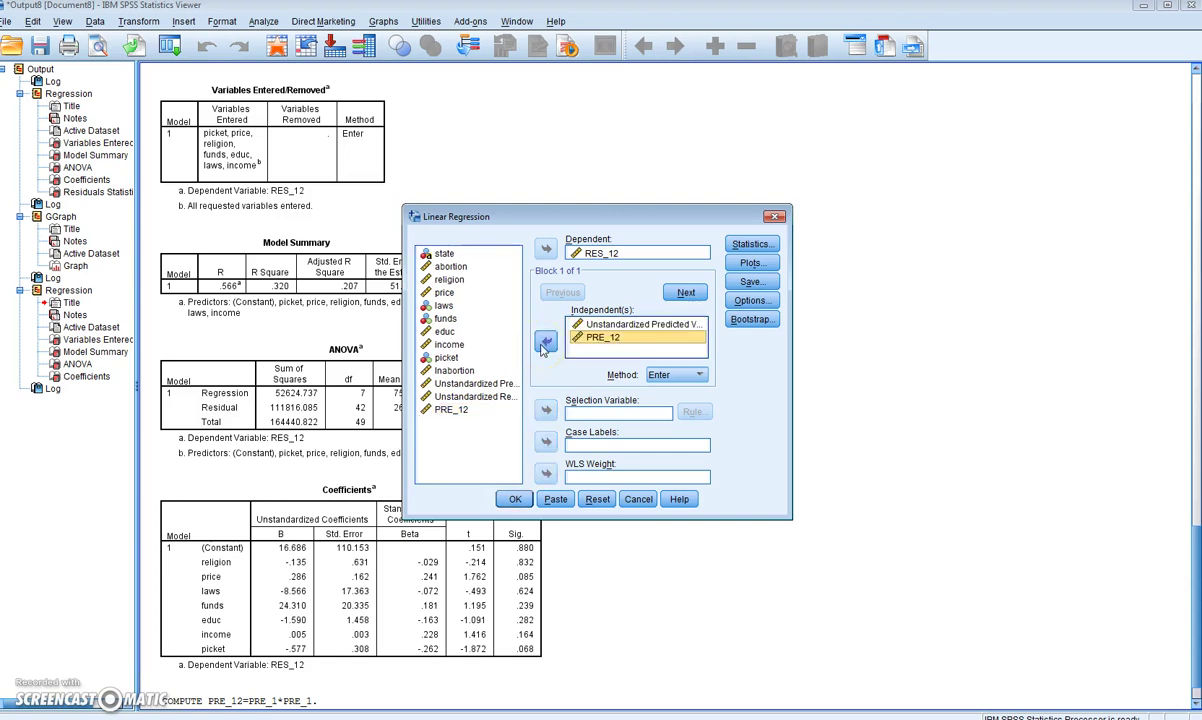
{"action": "left_click", "coordinate": [612, 325]}
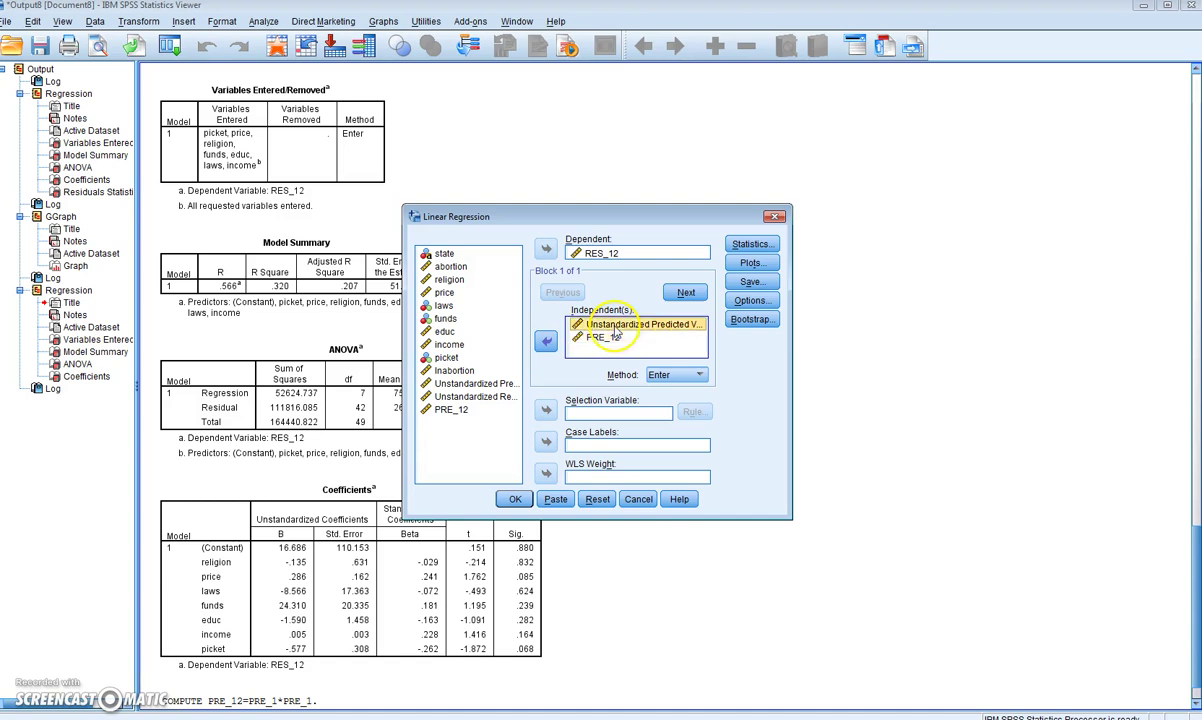
{"action": "left_click", "coordinate": [621, 341]}
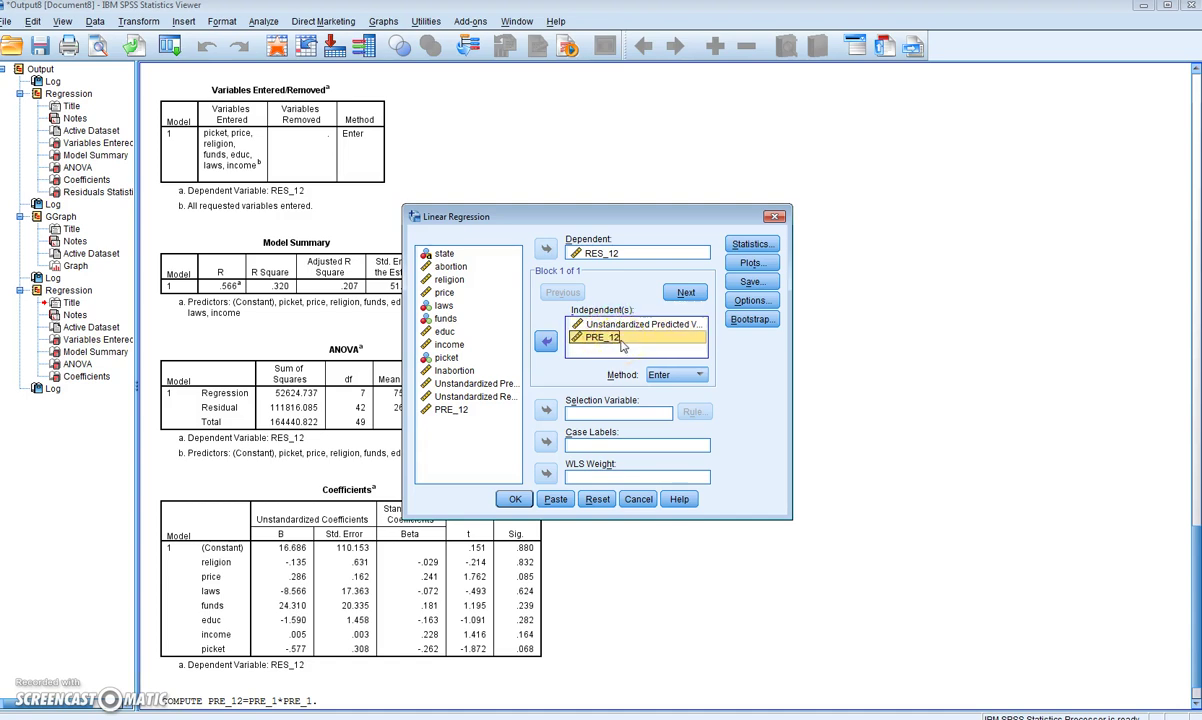
{"action": "left_click", "coordinate": [513, 498]}
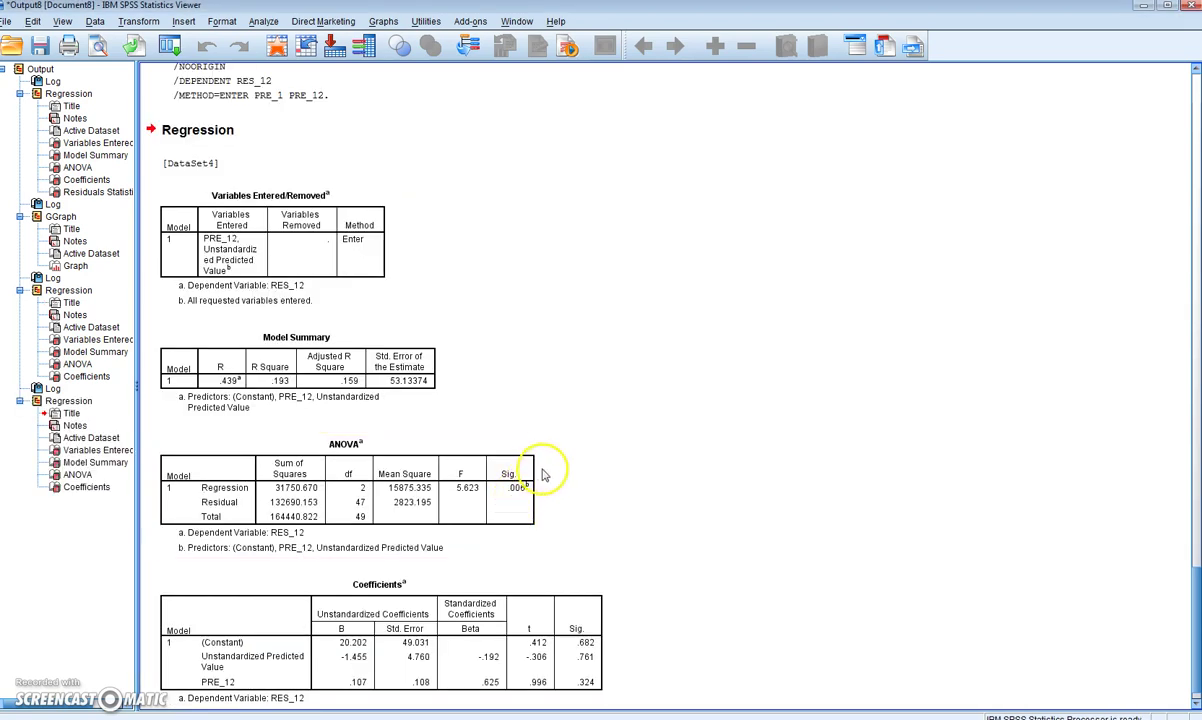
Step: Examine the ANOVA significance of the regression of RES_12 on the predicted values and their squares
{"action": "scroll", "coordinate": [504, 449], "scroll_direction": "down", "scroll_amount": 1}
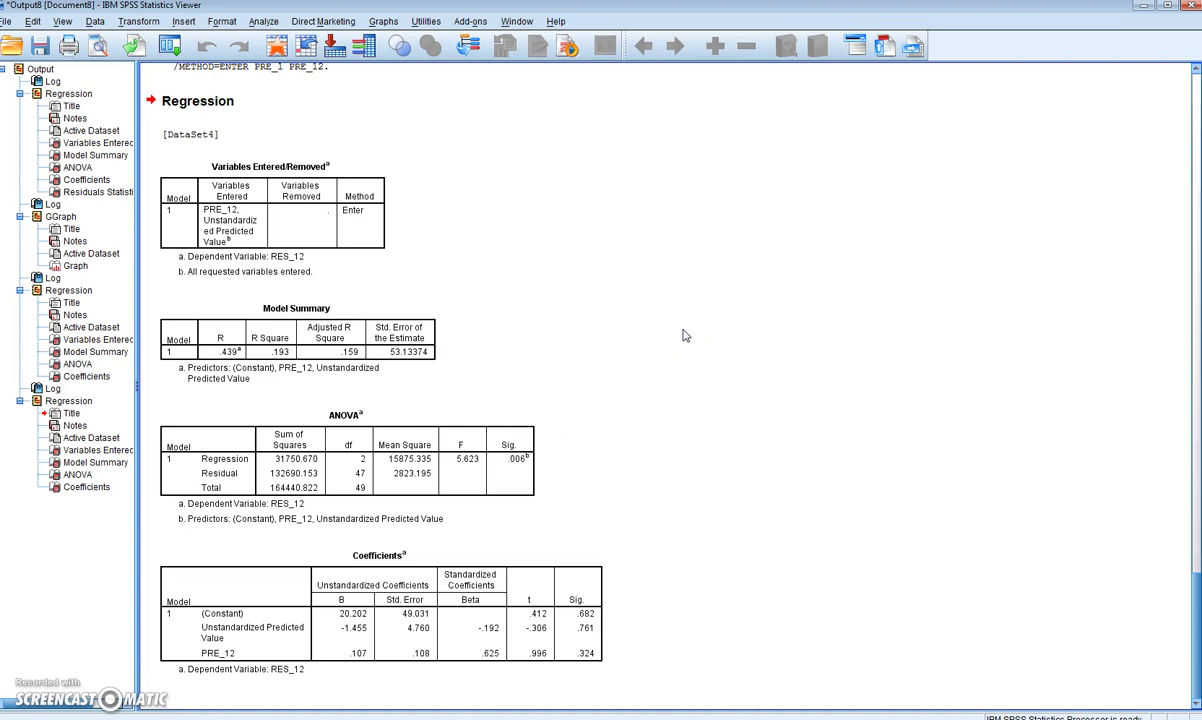
{"action": "left_click", "coordinate": [520, 458]}
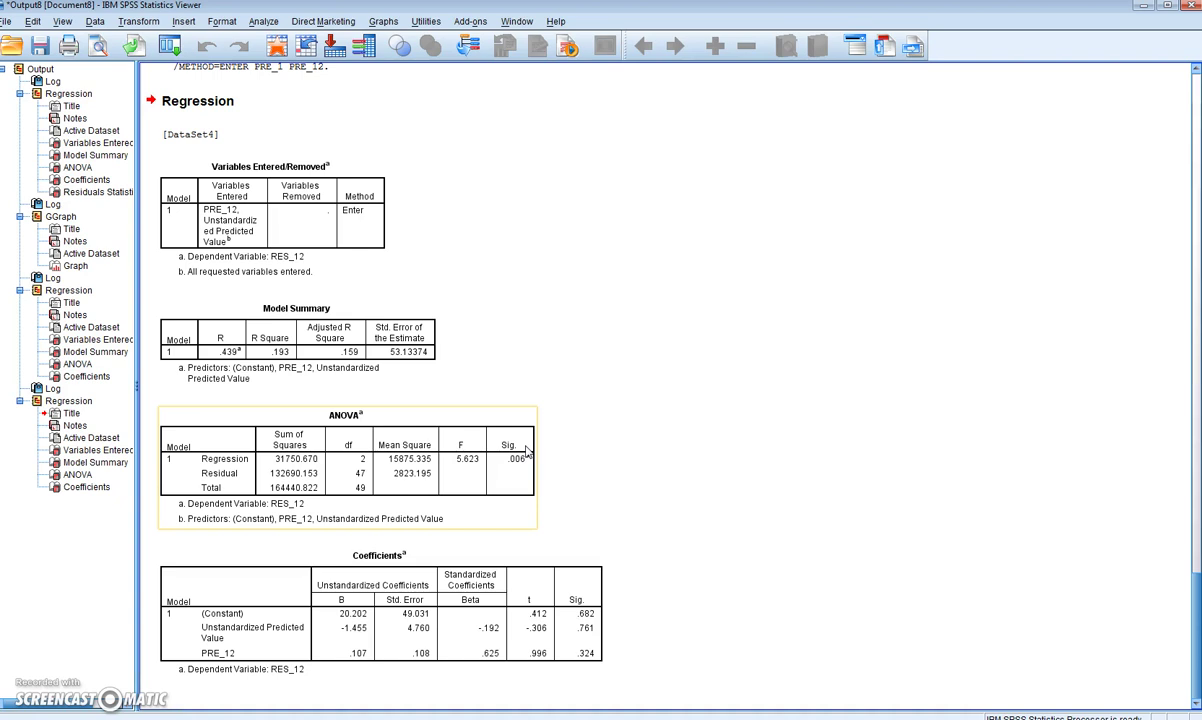
{"action": "left_click", "coordinate": [527, 452]}
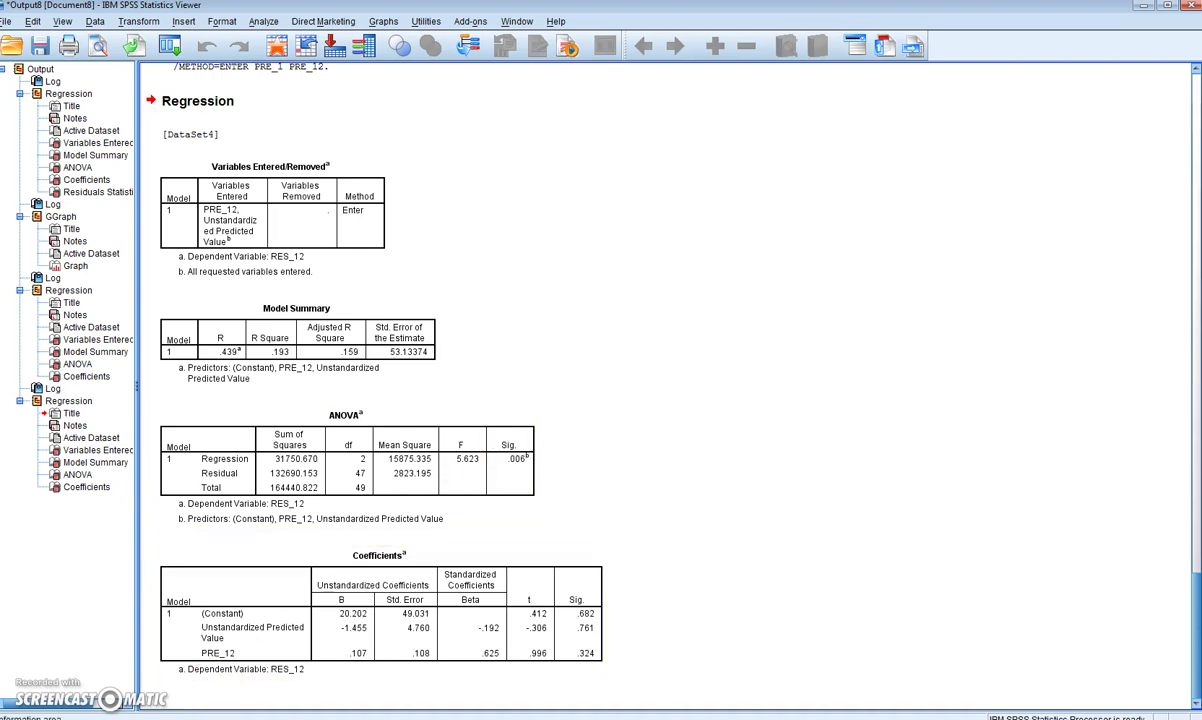